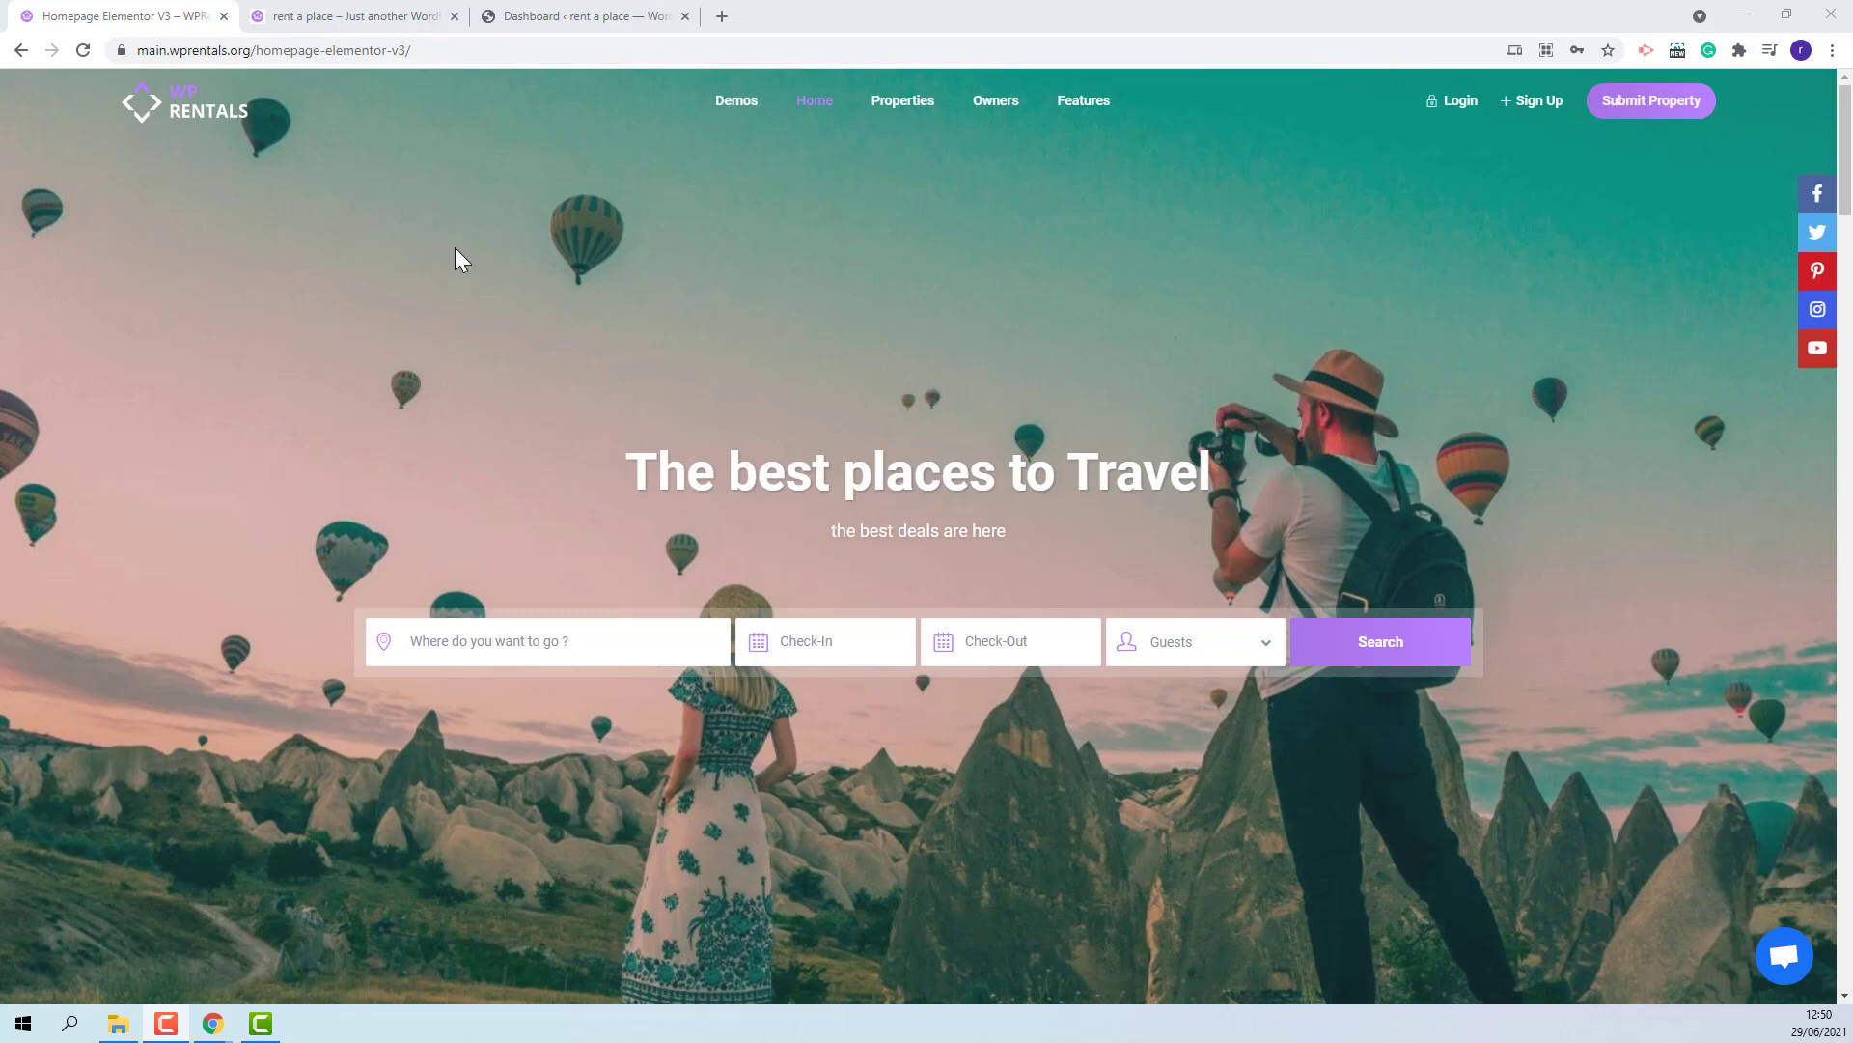
Switch to the 'rent a place' browser tab to show your own rental site
{"action": "left_click", "coordinate": [386, 18]}
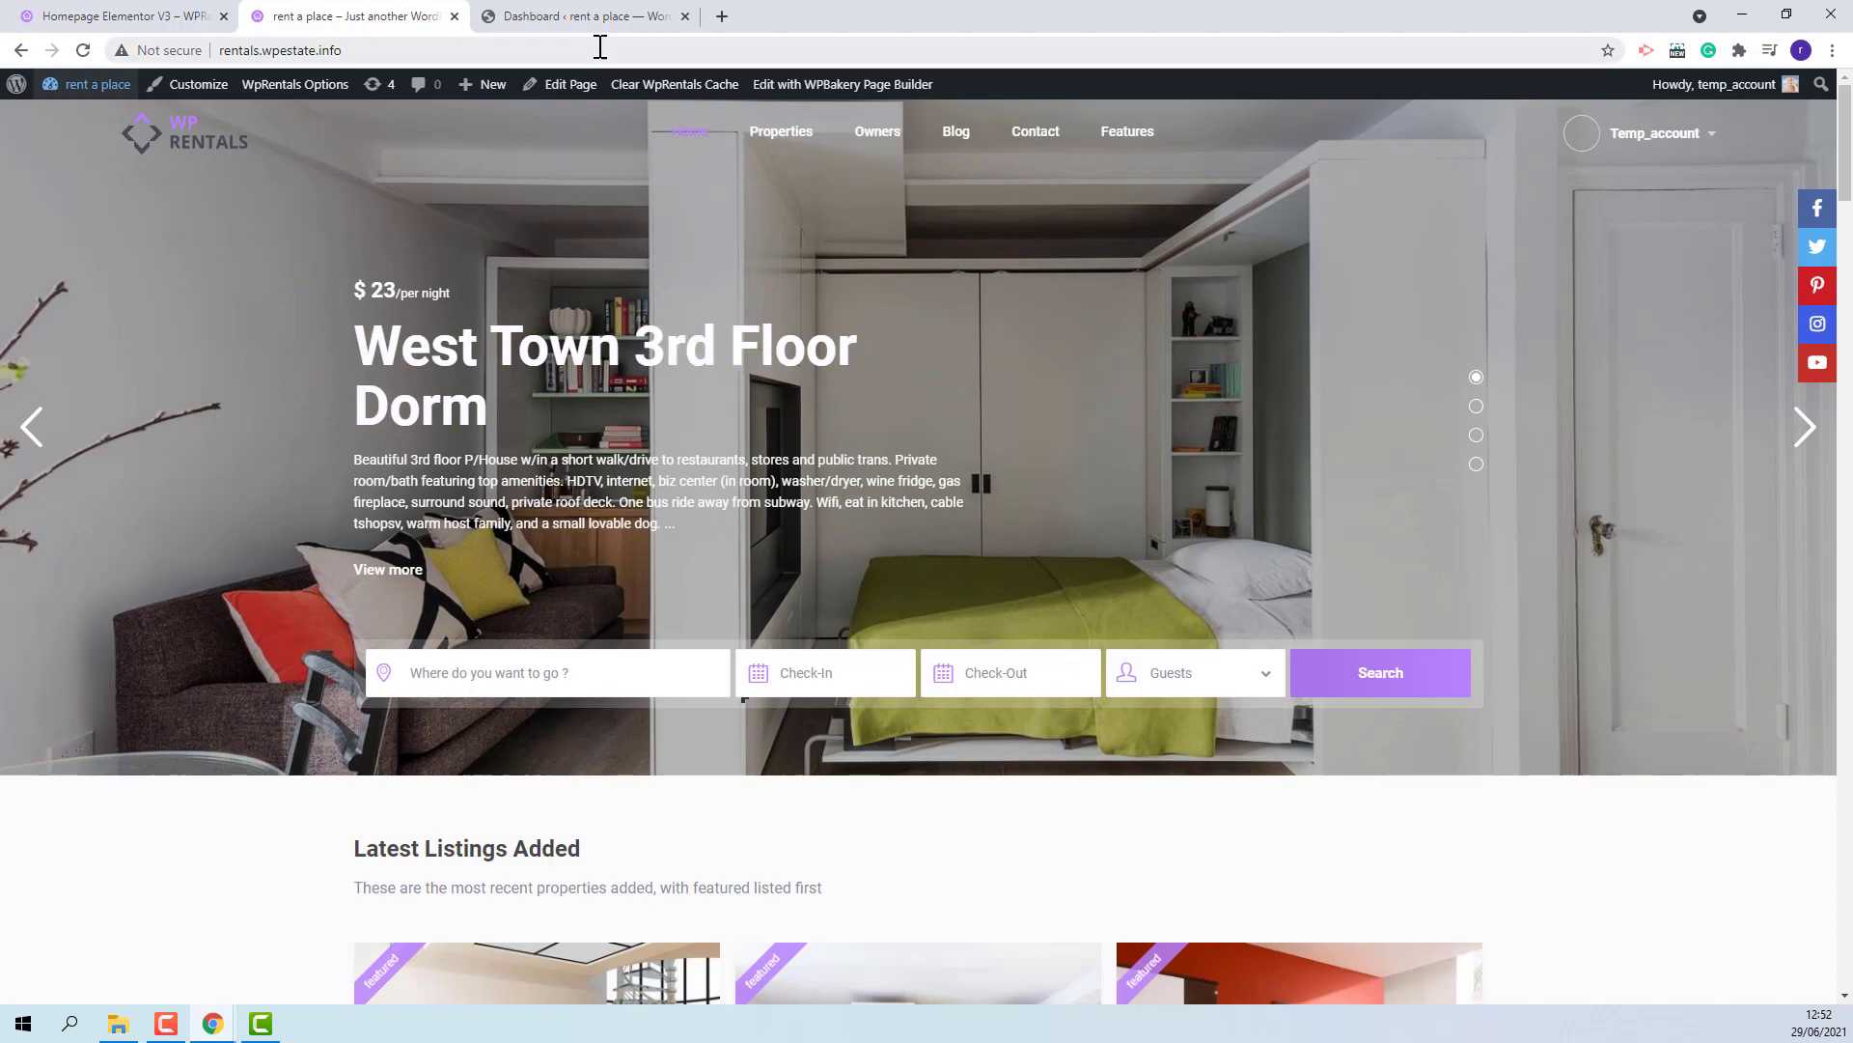
Review the Installed Plugins list, then show Loco Translate's list of all plugin translations
{"action": "left_click", "coordinate": [580, 16]}
{"action": "mouse_move", "coordinate": [57, 754]}
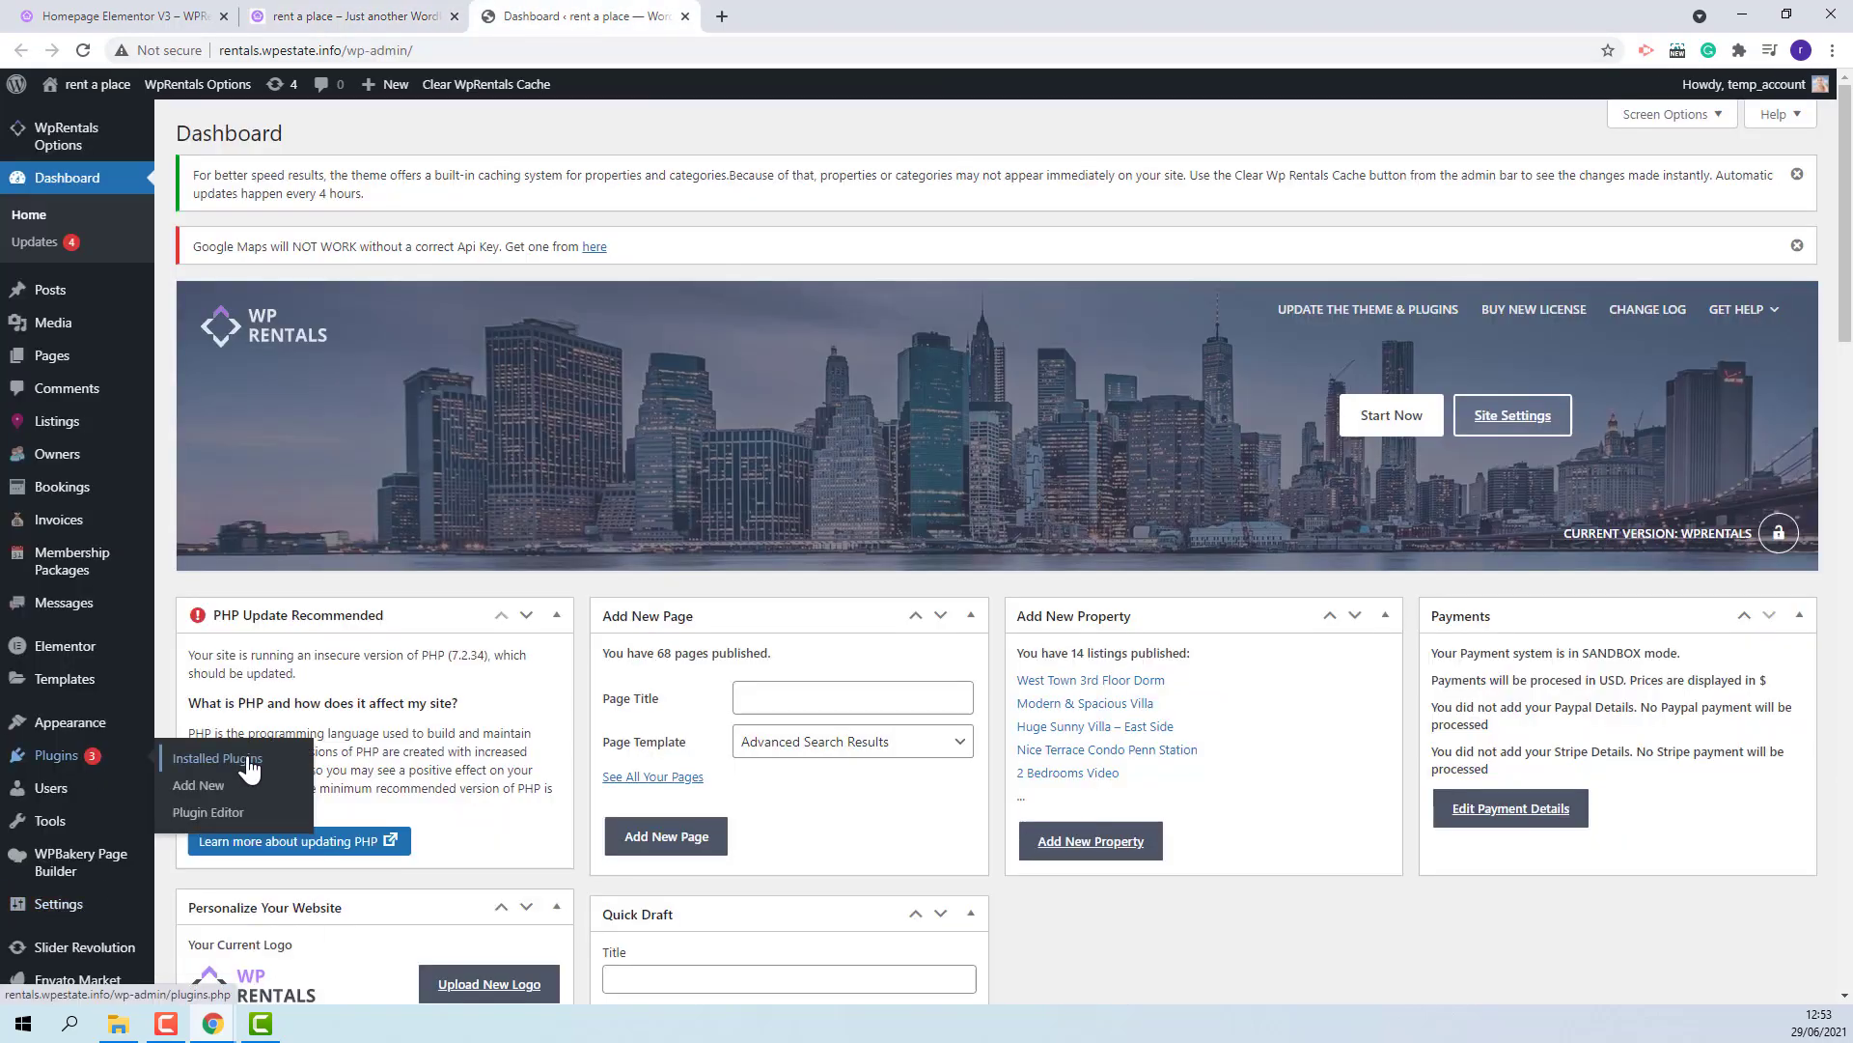
{"action": "left_click", "coordinate": [249, 763]}
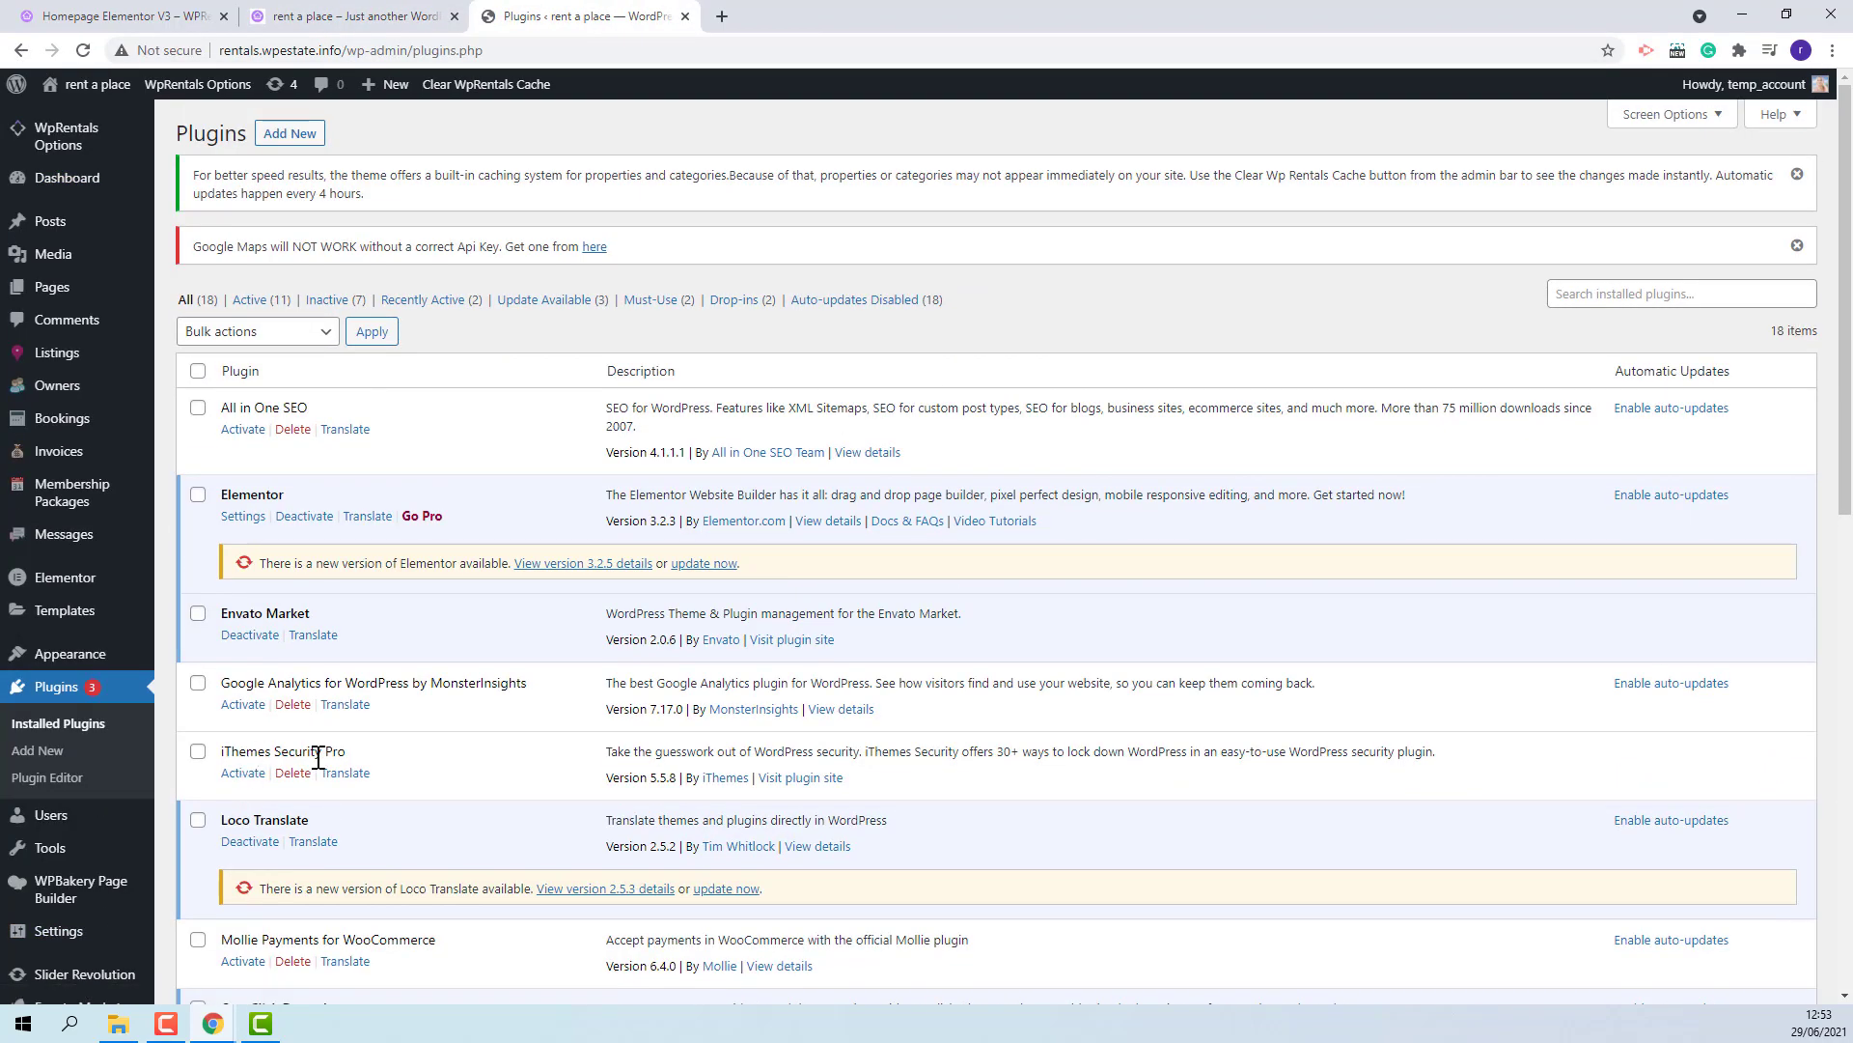
{"action": "scroll", "coordinate": [319, 757], "scroll_direction": "down", "scroll_amount": 3}
{"action": "scroll", "coordinate": [328, 755], "scroll_direction": "down", "scroll_amount": 2}
{"action": "scroll", "coordinate": [329, 755], "scroll_direction": "down", "scroll_amount": 2}
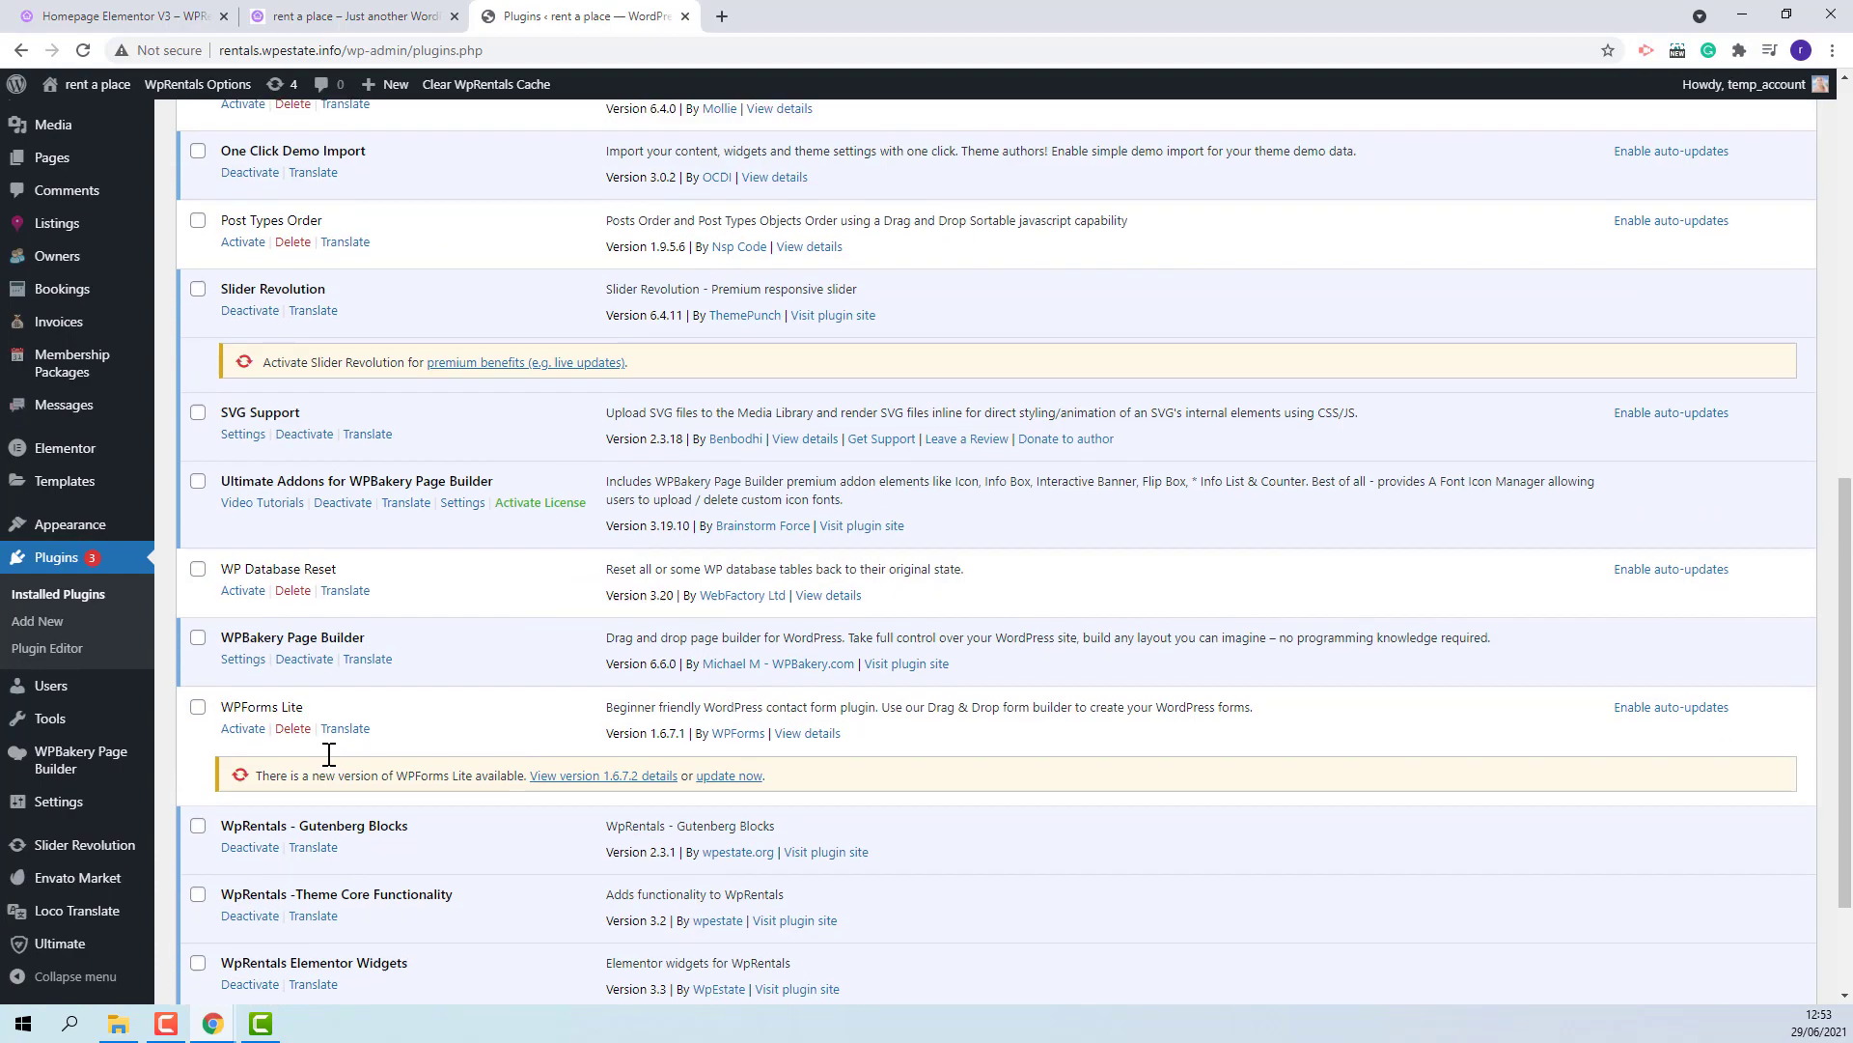
{"action": "scroll", "coordinate": [330, 753], "scroll_direction": "down", "scroll_amount": 1}
{"action": "scroll", "coordinate": [328, 754], "scroll_direction": "up", "scroll_amount": 1}
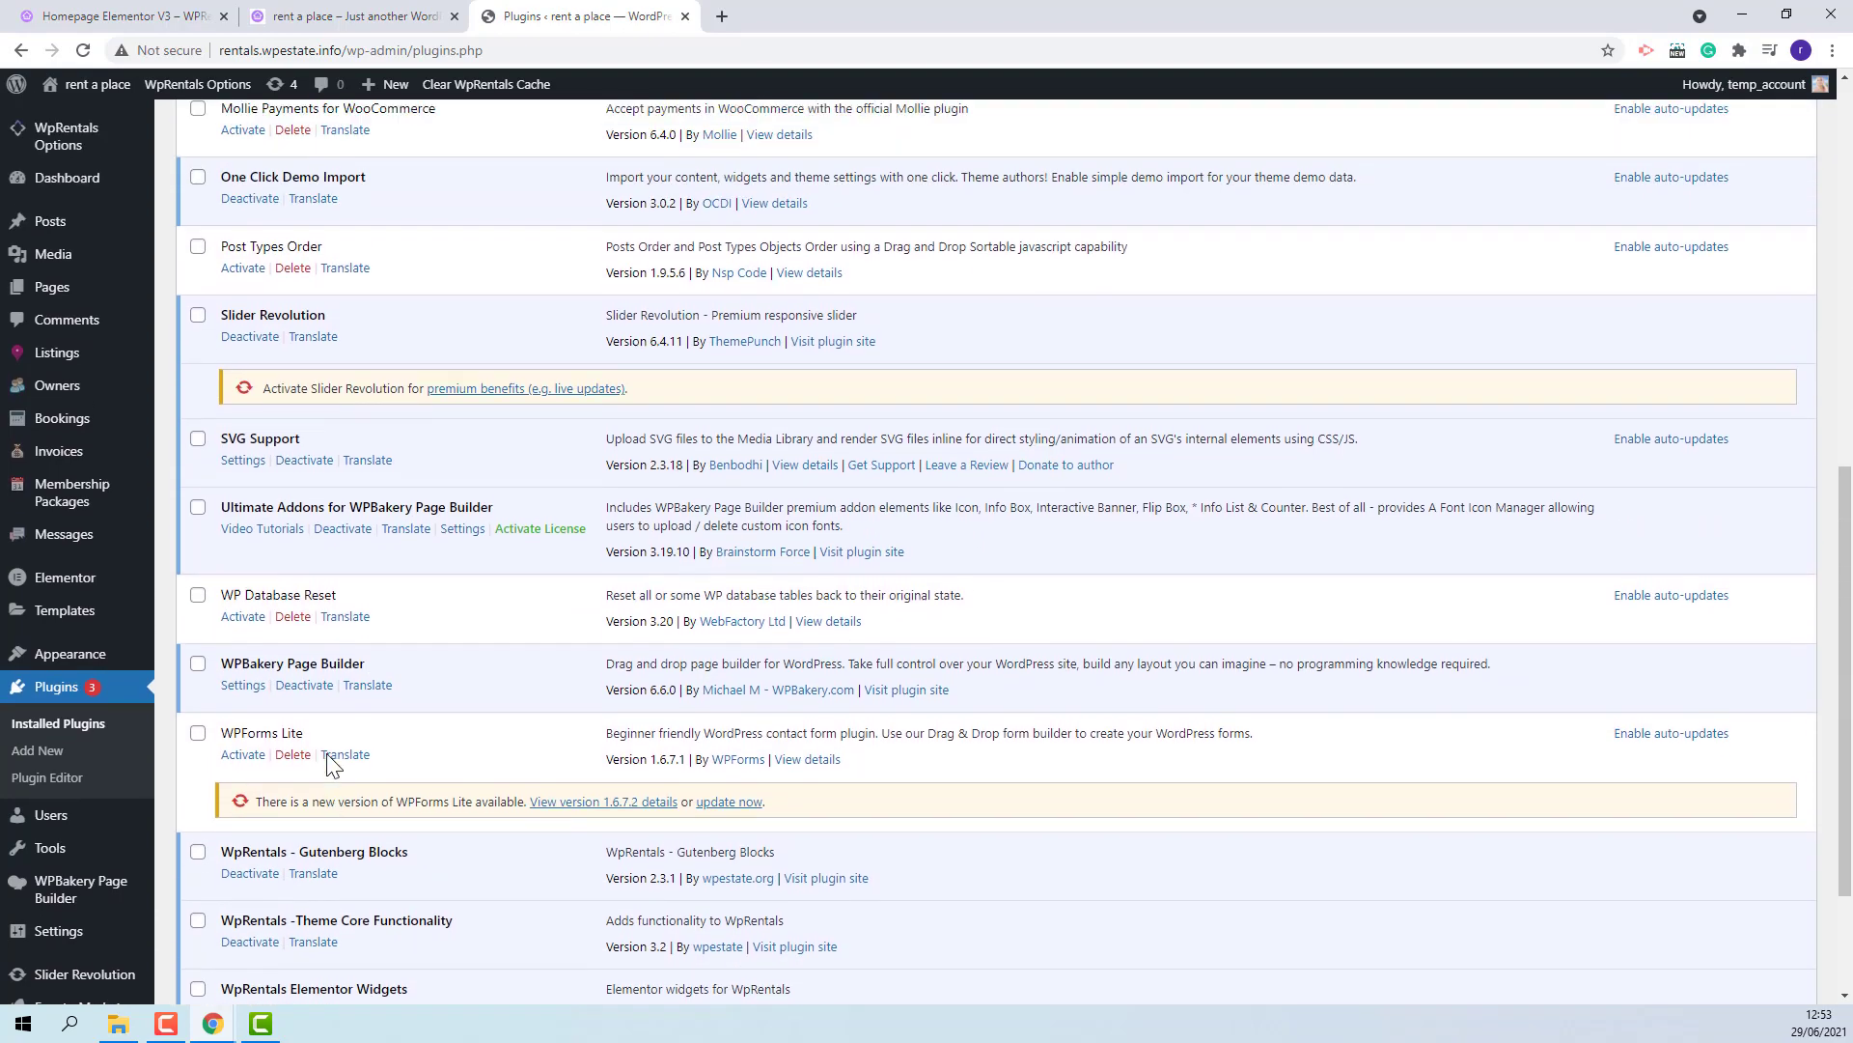
{"action": "scroll", "coordinate": [329, 754], "scroll_direction": "up", "scroll_amount": 1}
{"action": "scroll", "coordinate": [328, 755], "scroll_direction": "up", "scroll_amount": 1}
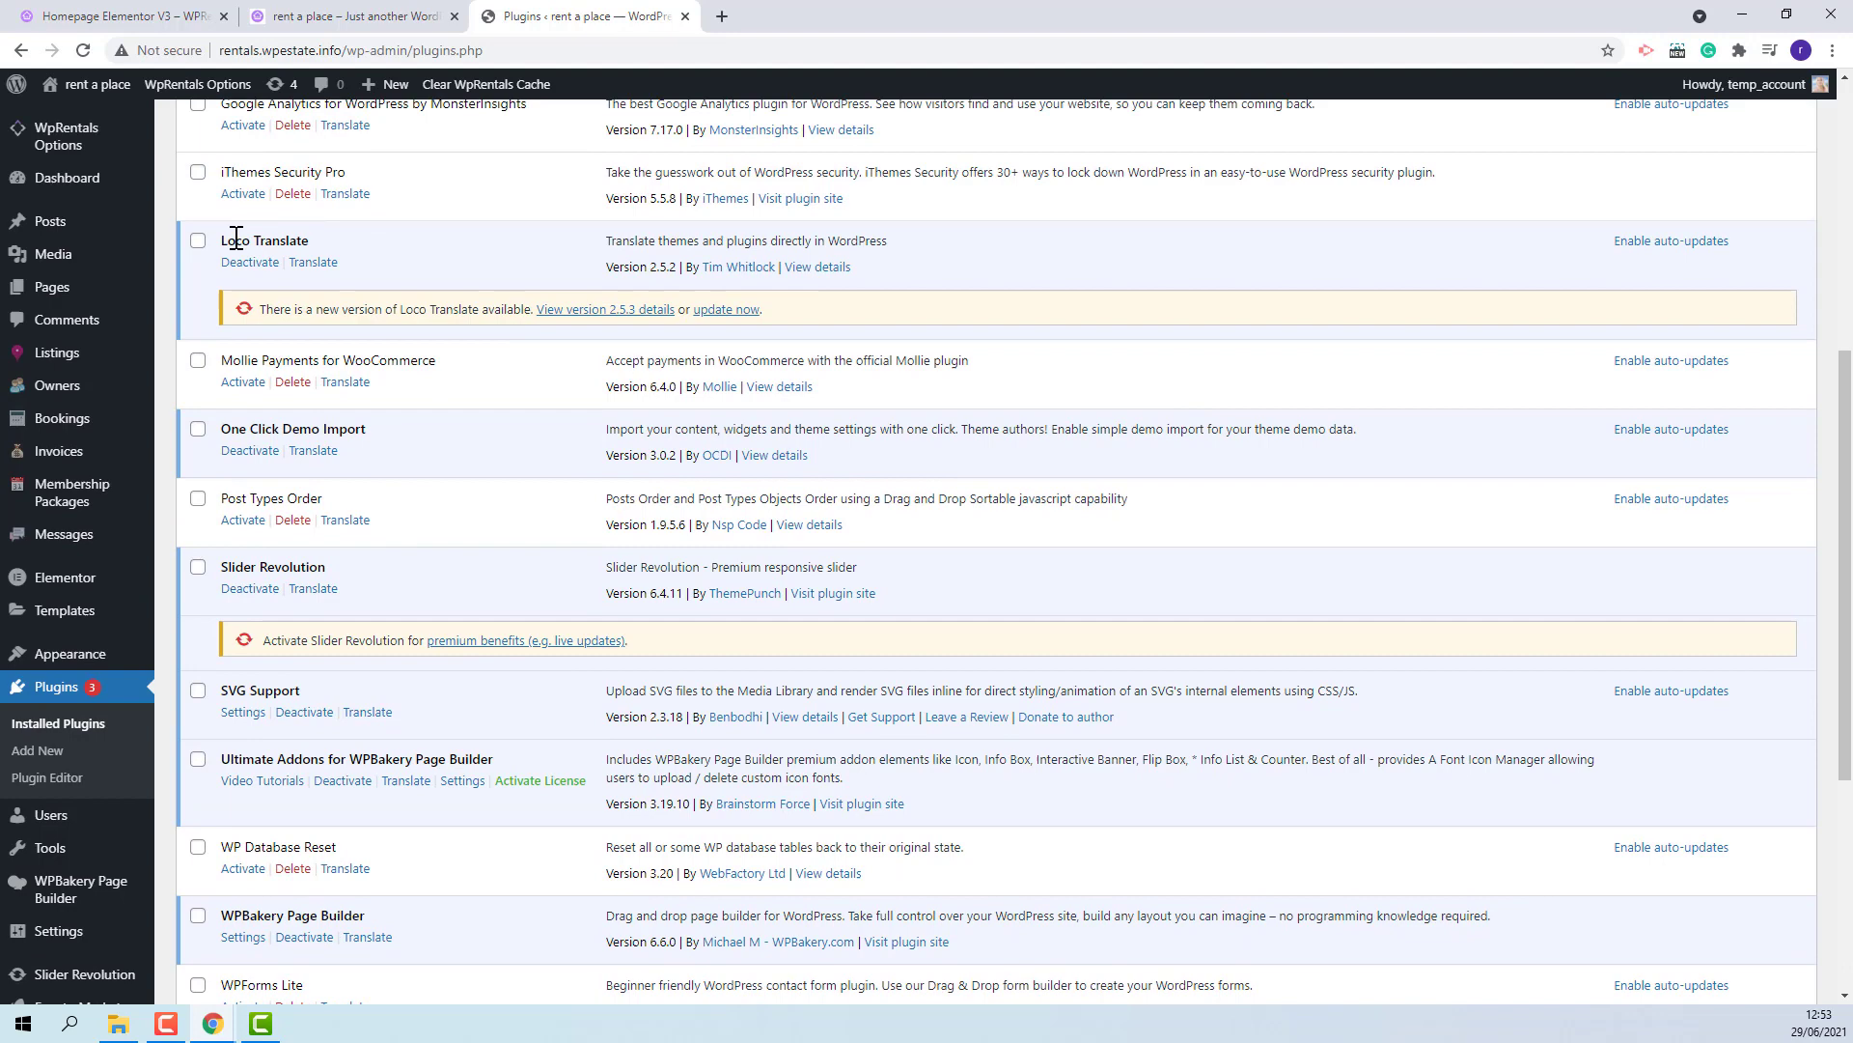
{"action": "scroll", "coordinate": [491, 649], "scroll_direction": "down", "scroll_amount": 2}
{"action": "scroll", "coordinate": [481, 634], "scroll_direction": "down", "scroll_amount": 1}
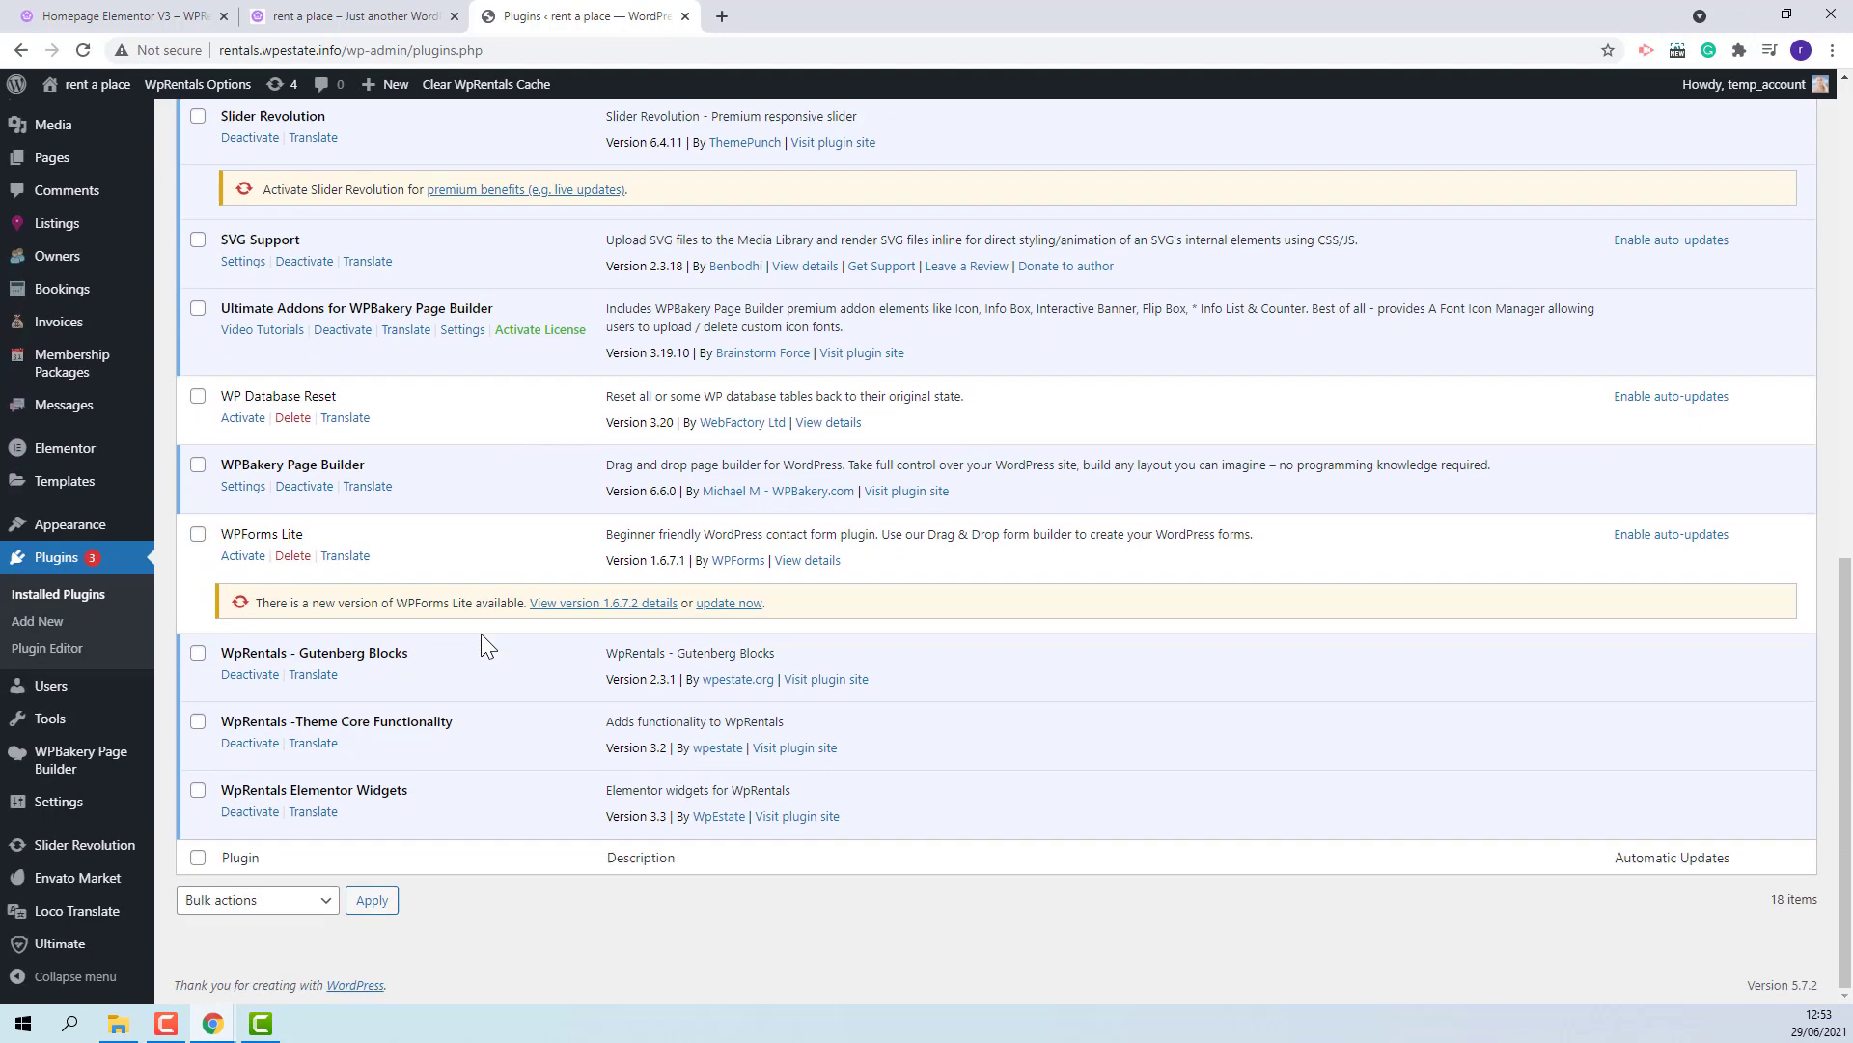
{"action": "left_click", "coordinate": [75, 912]}
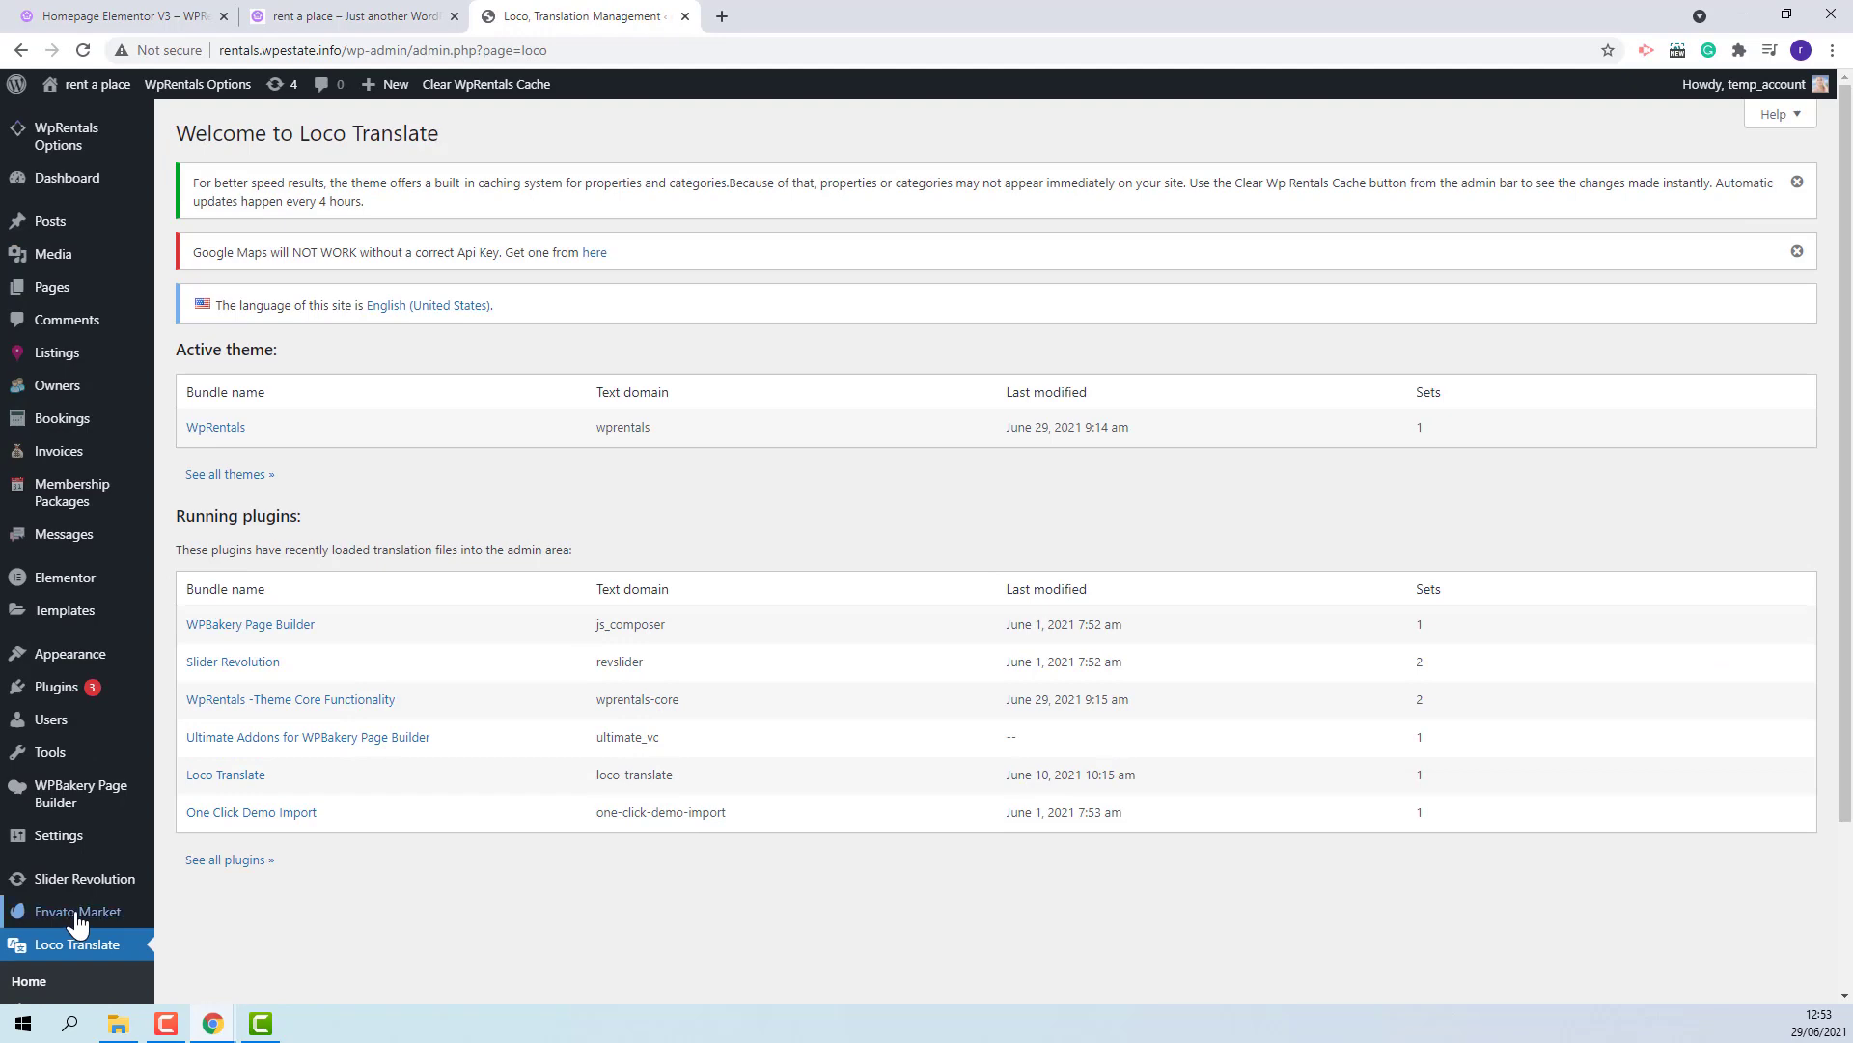
{"action": "scroll", "coordinate": [72, 949], "scroll_direction": "down", "scroll_amount": 1}
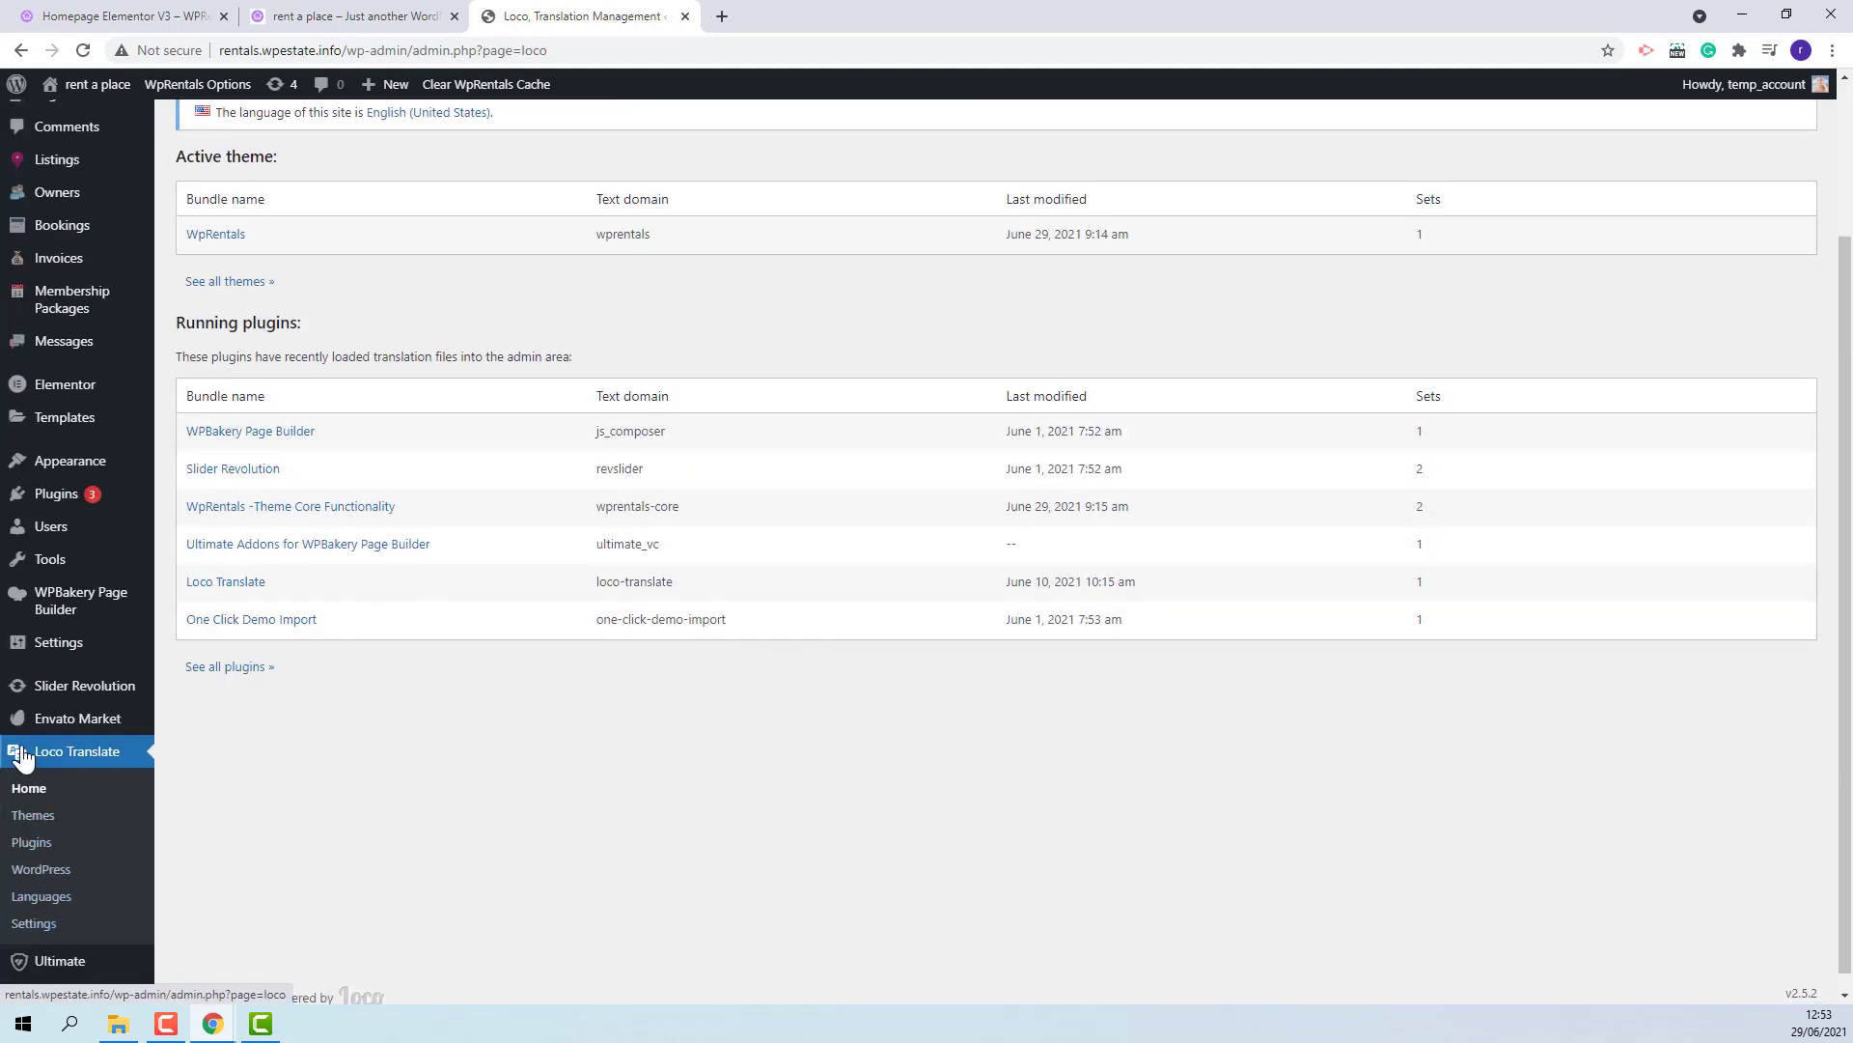
{"action": "left_click", "coordinate": [39, 848]}
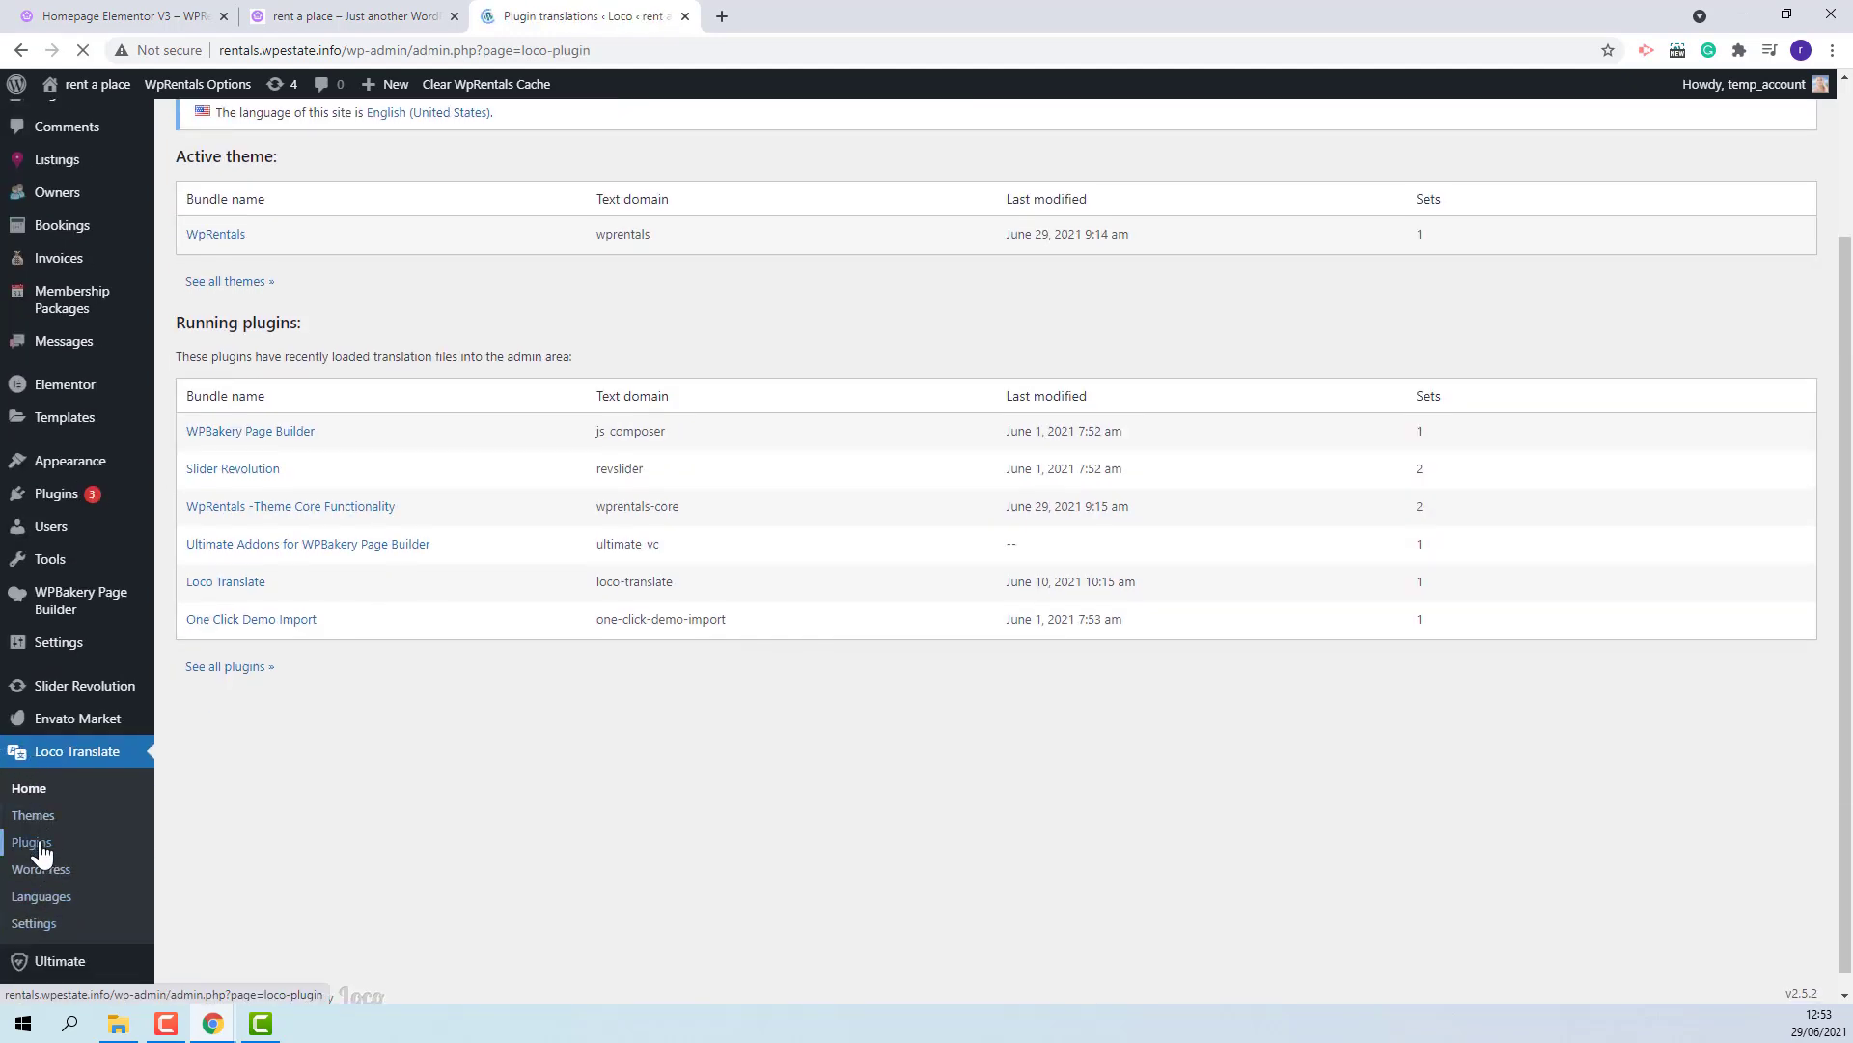
{"action": "scroll", "coordinate": [435, 833], "scroll_direction": "down", "scroll_amount": 3}
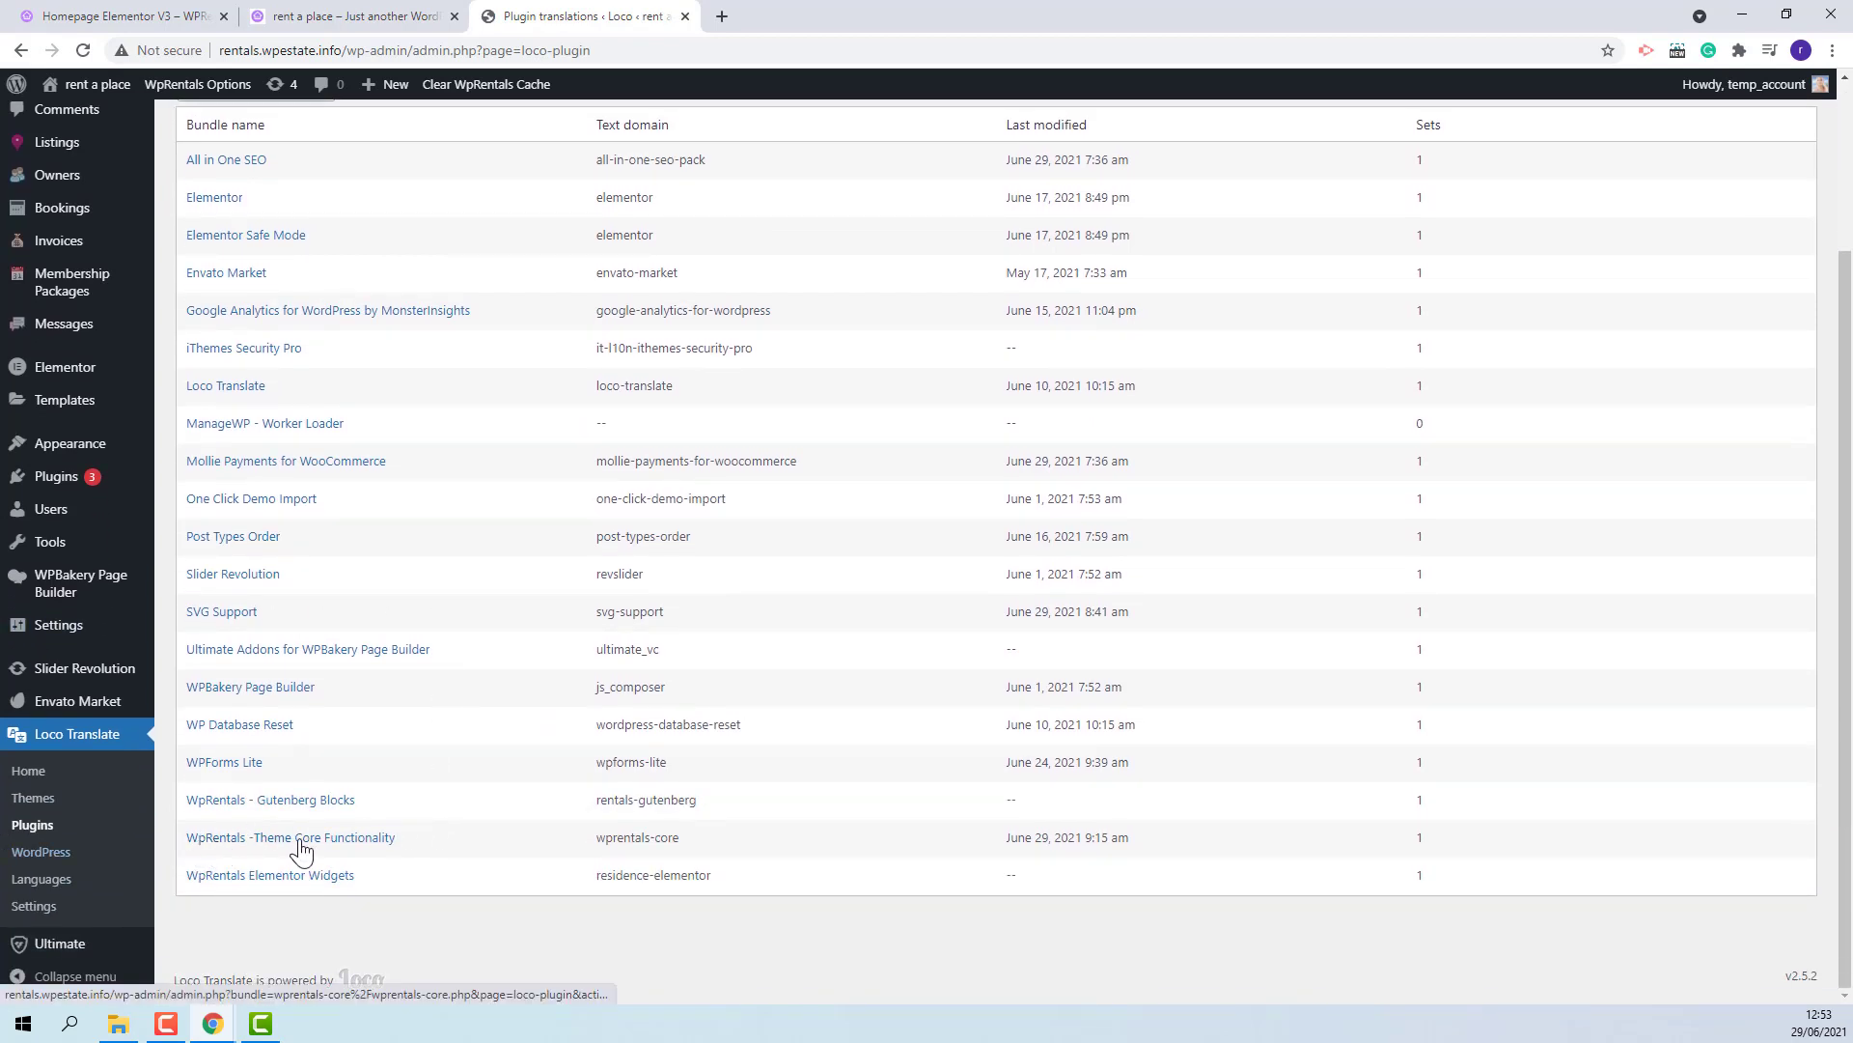
Save PO and MO copies of the WpRentals core English (United States) translation to language backup
{"action": "left_click", "coordinate": [357, 853]}
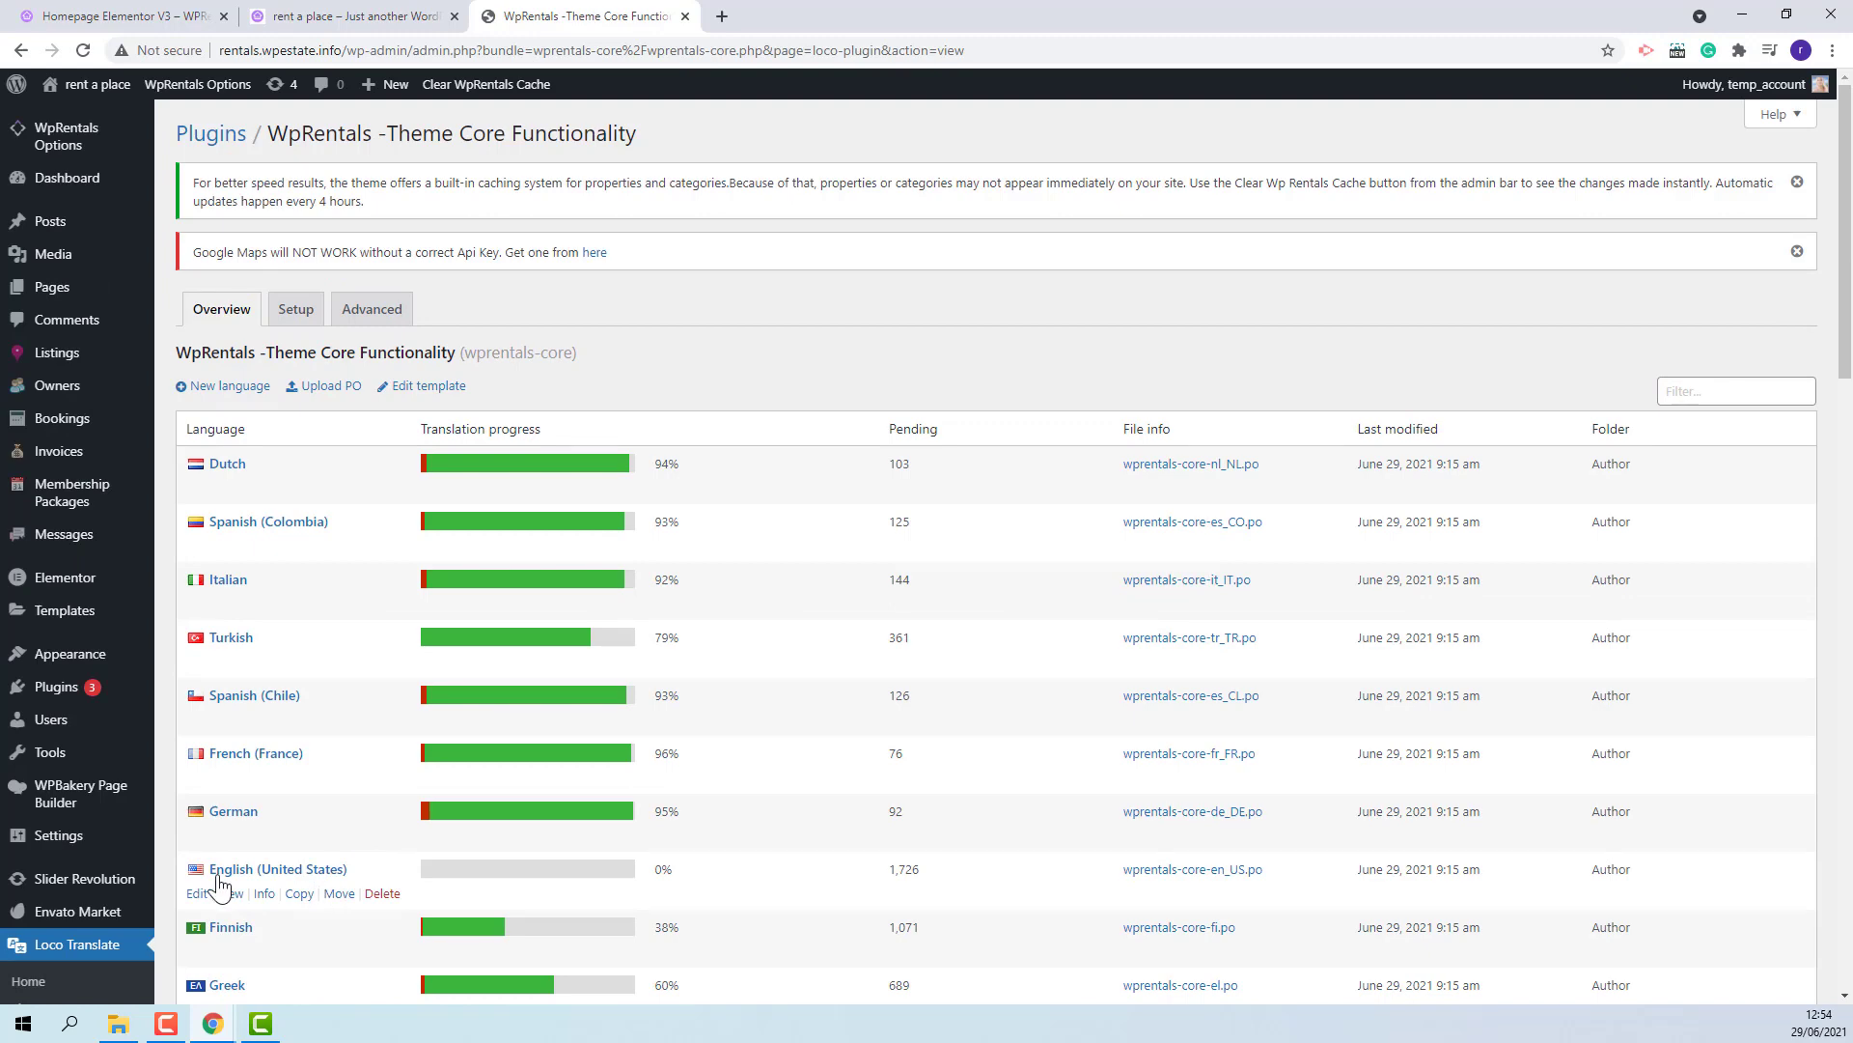
{"action": "mouse_move", "coordinate": [435, 874]}
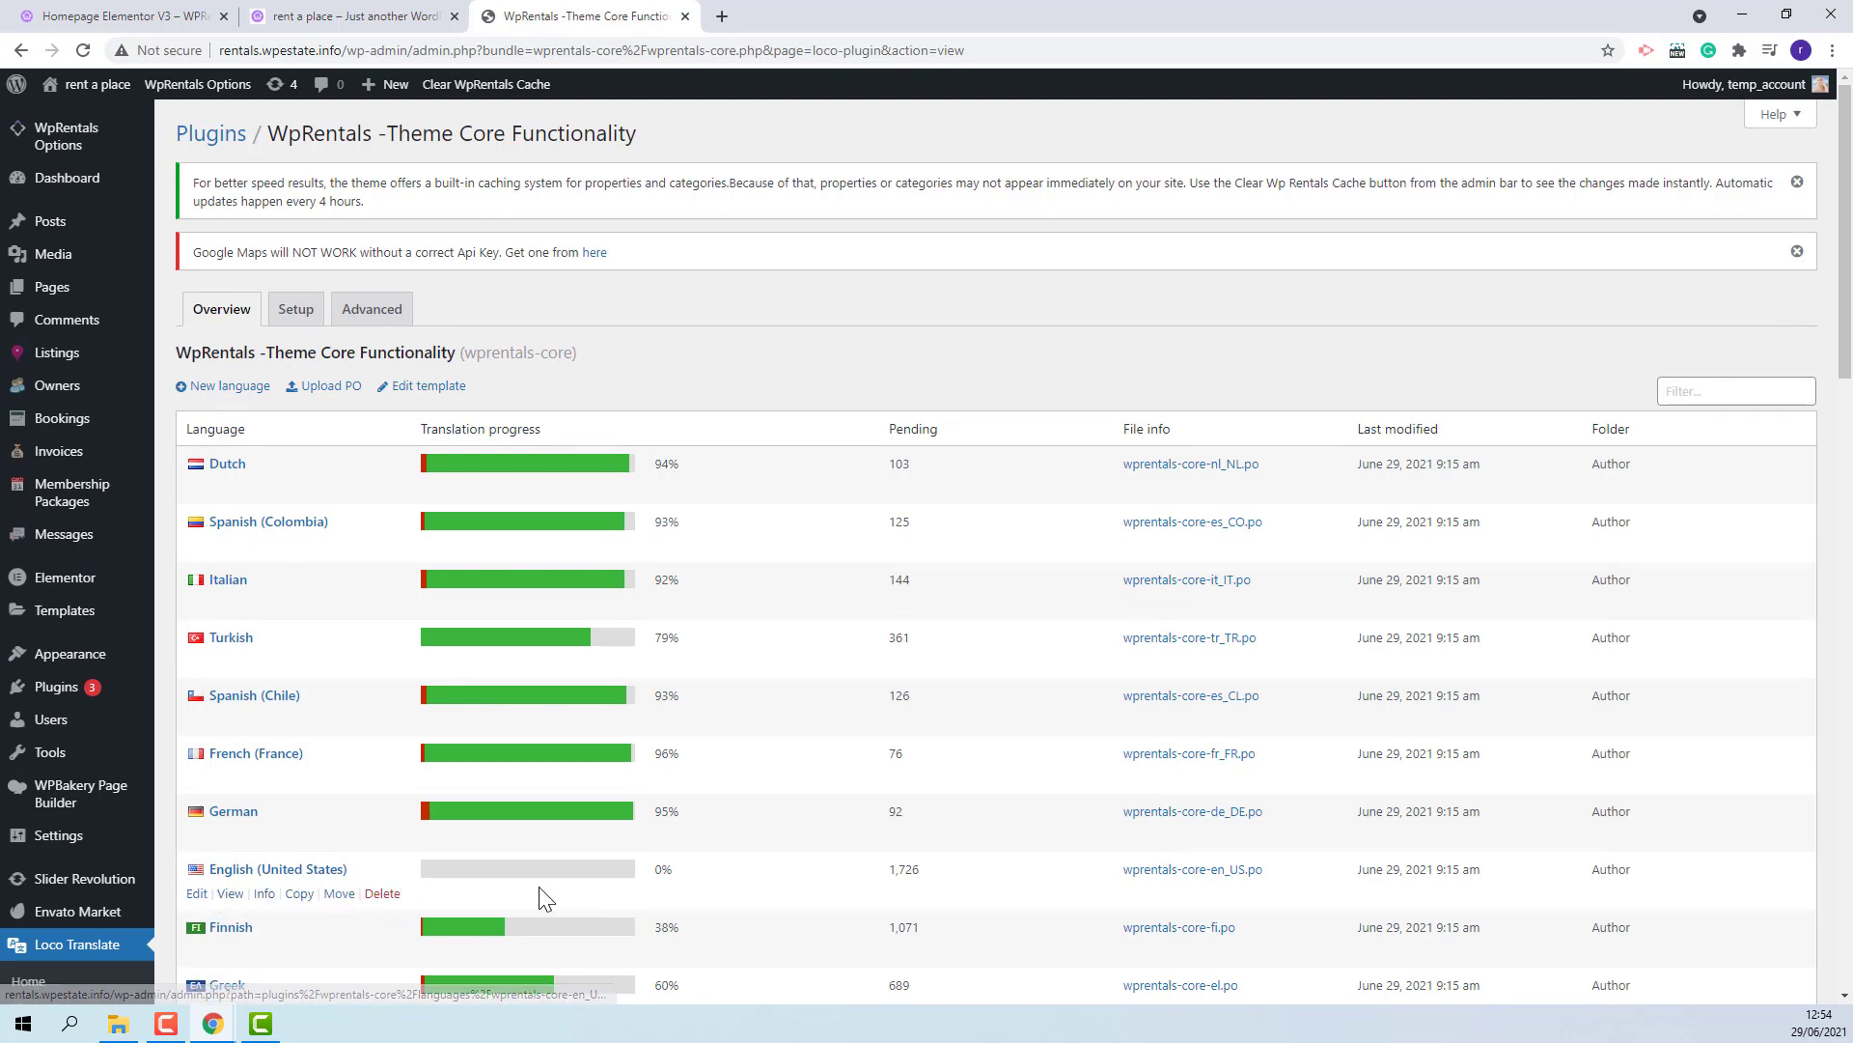
{"action": "left_click", "coordinate": [195, 897]}
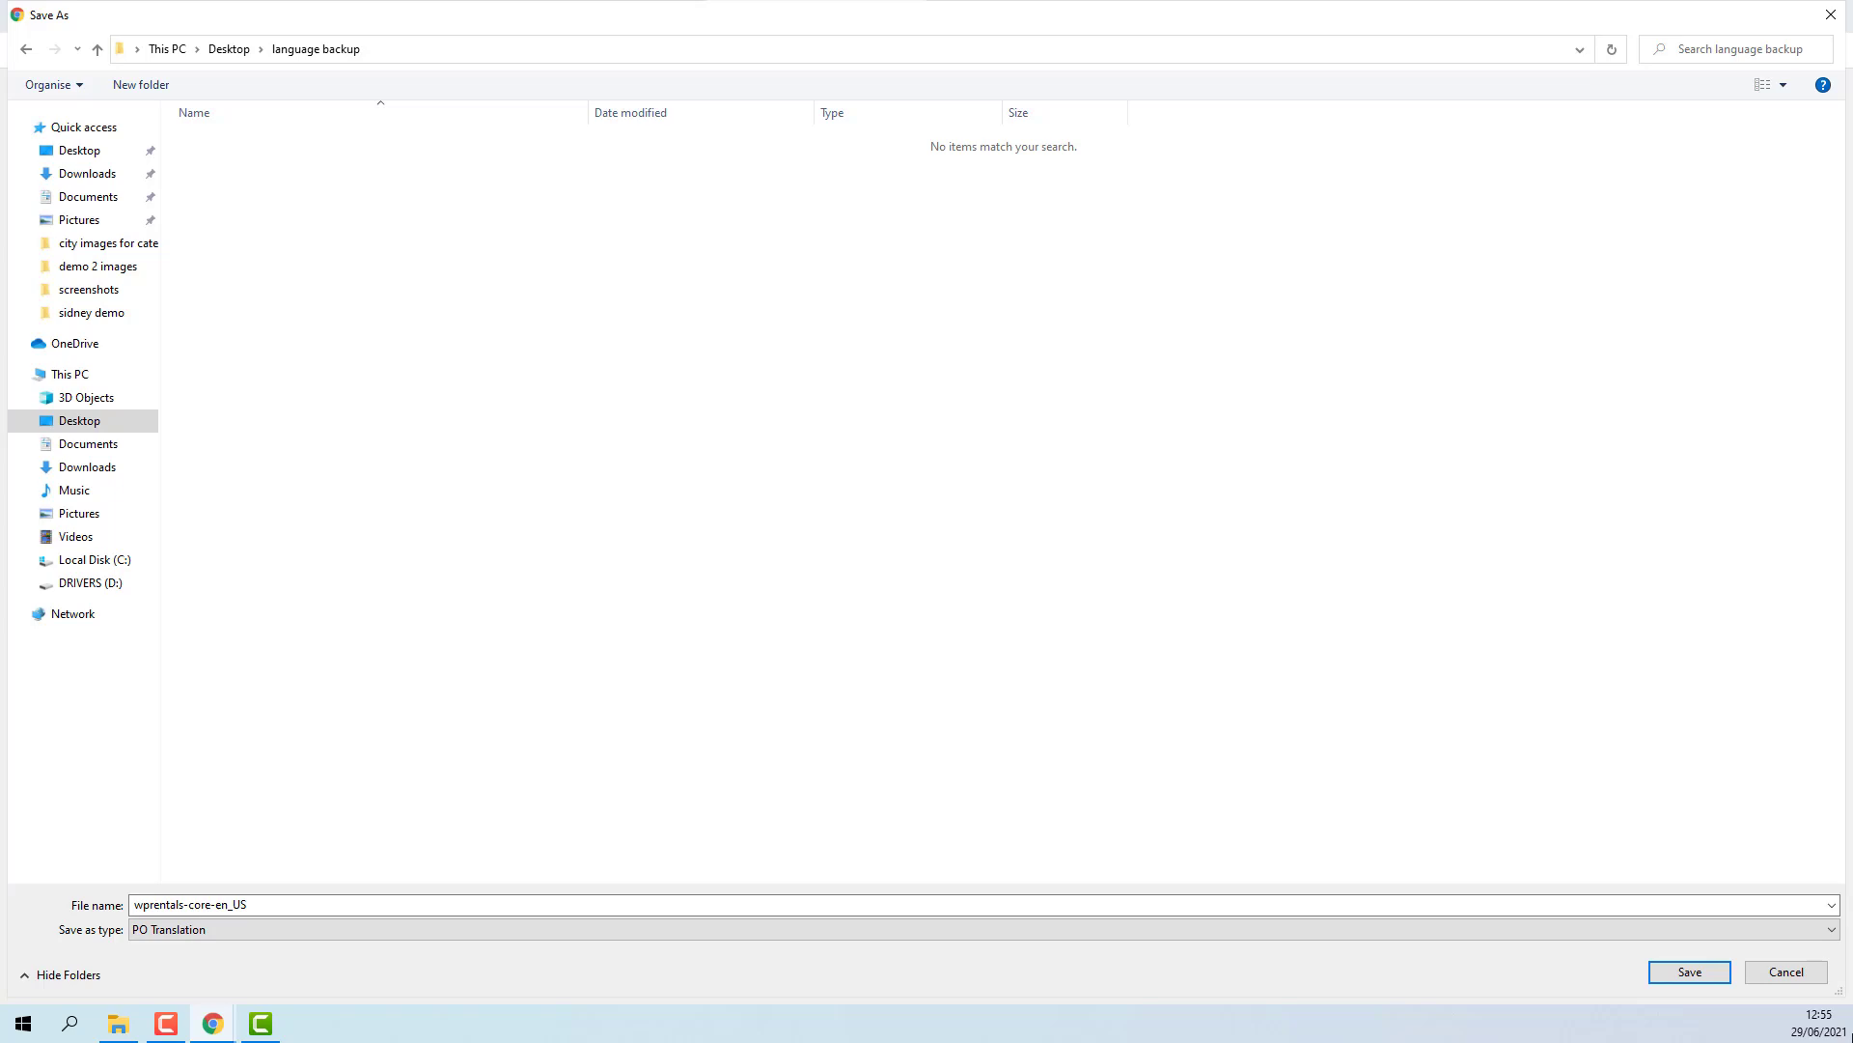
{"action": "left_click", "coordinate": [1717, 978]}
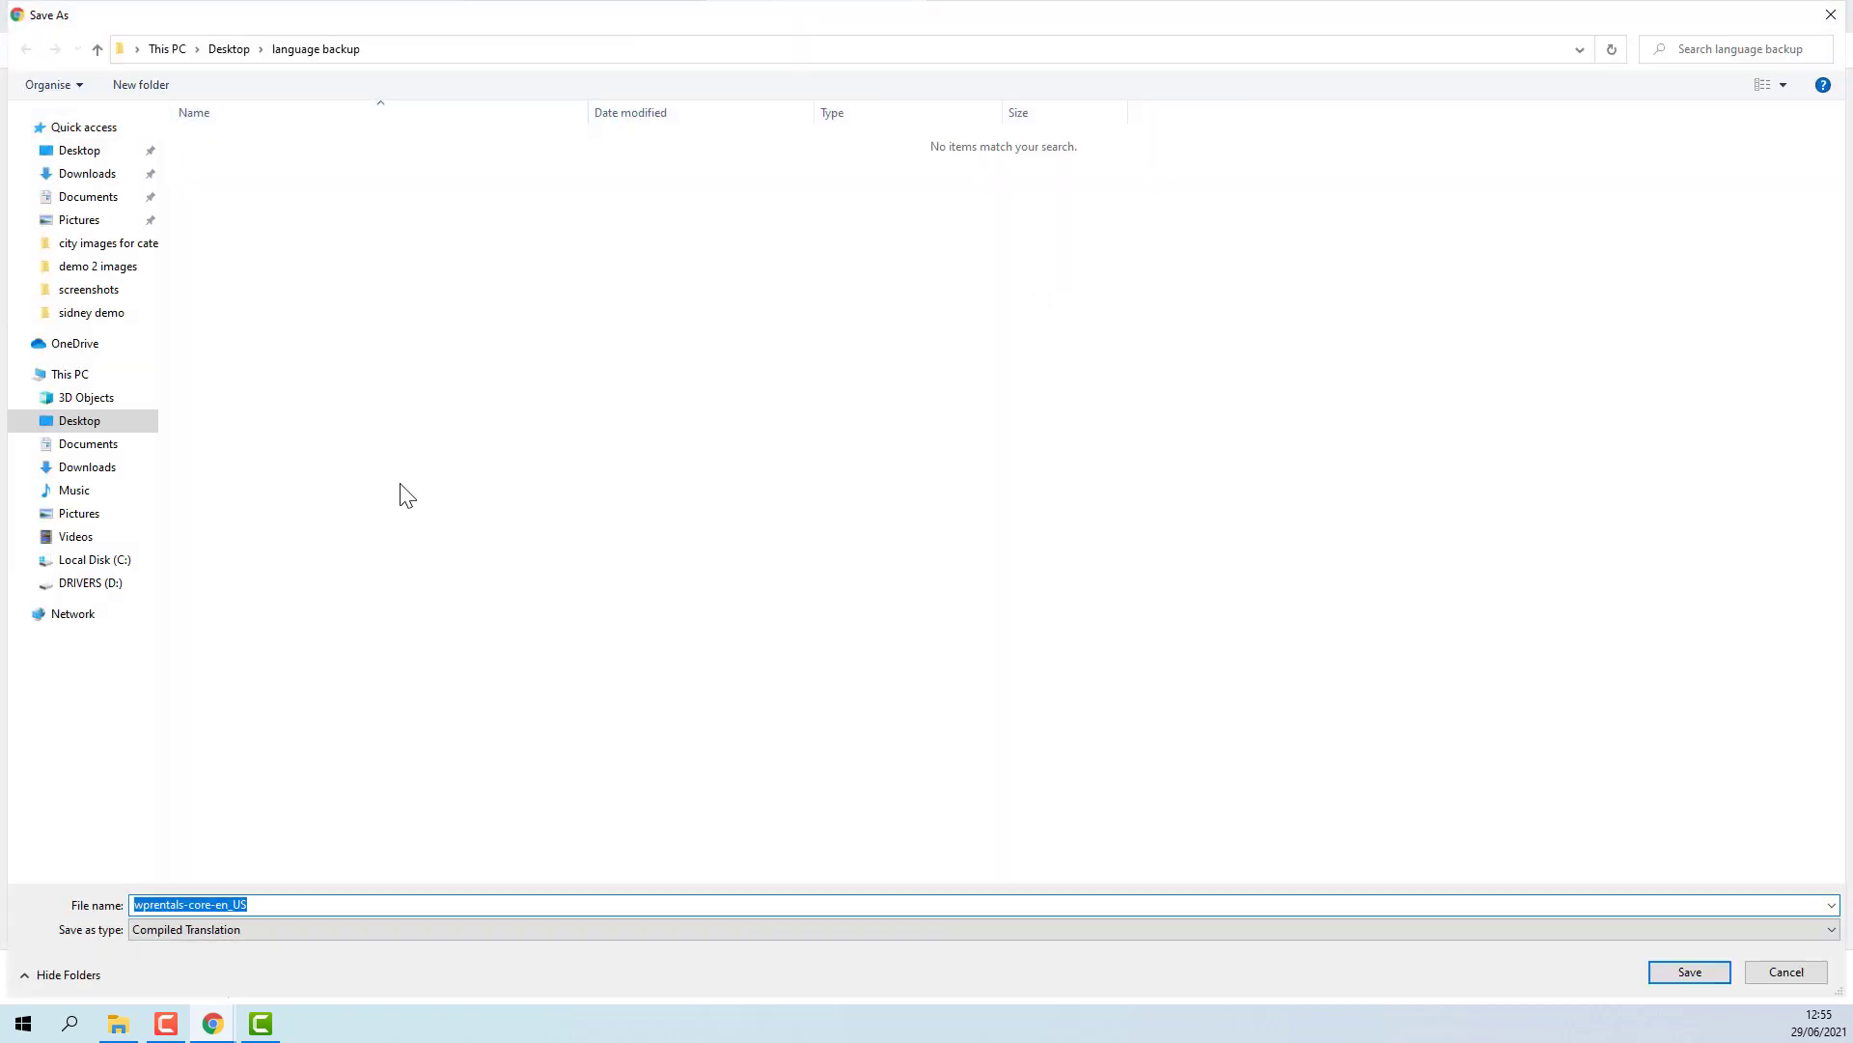
{"action": "left_click", "coordinate": [1690, 972]}
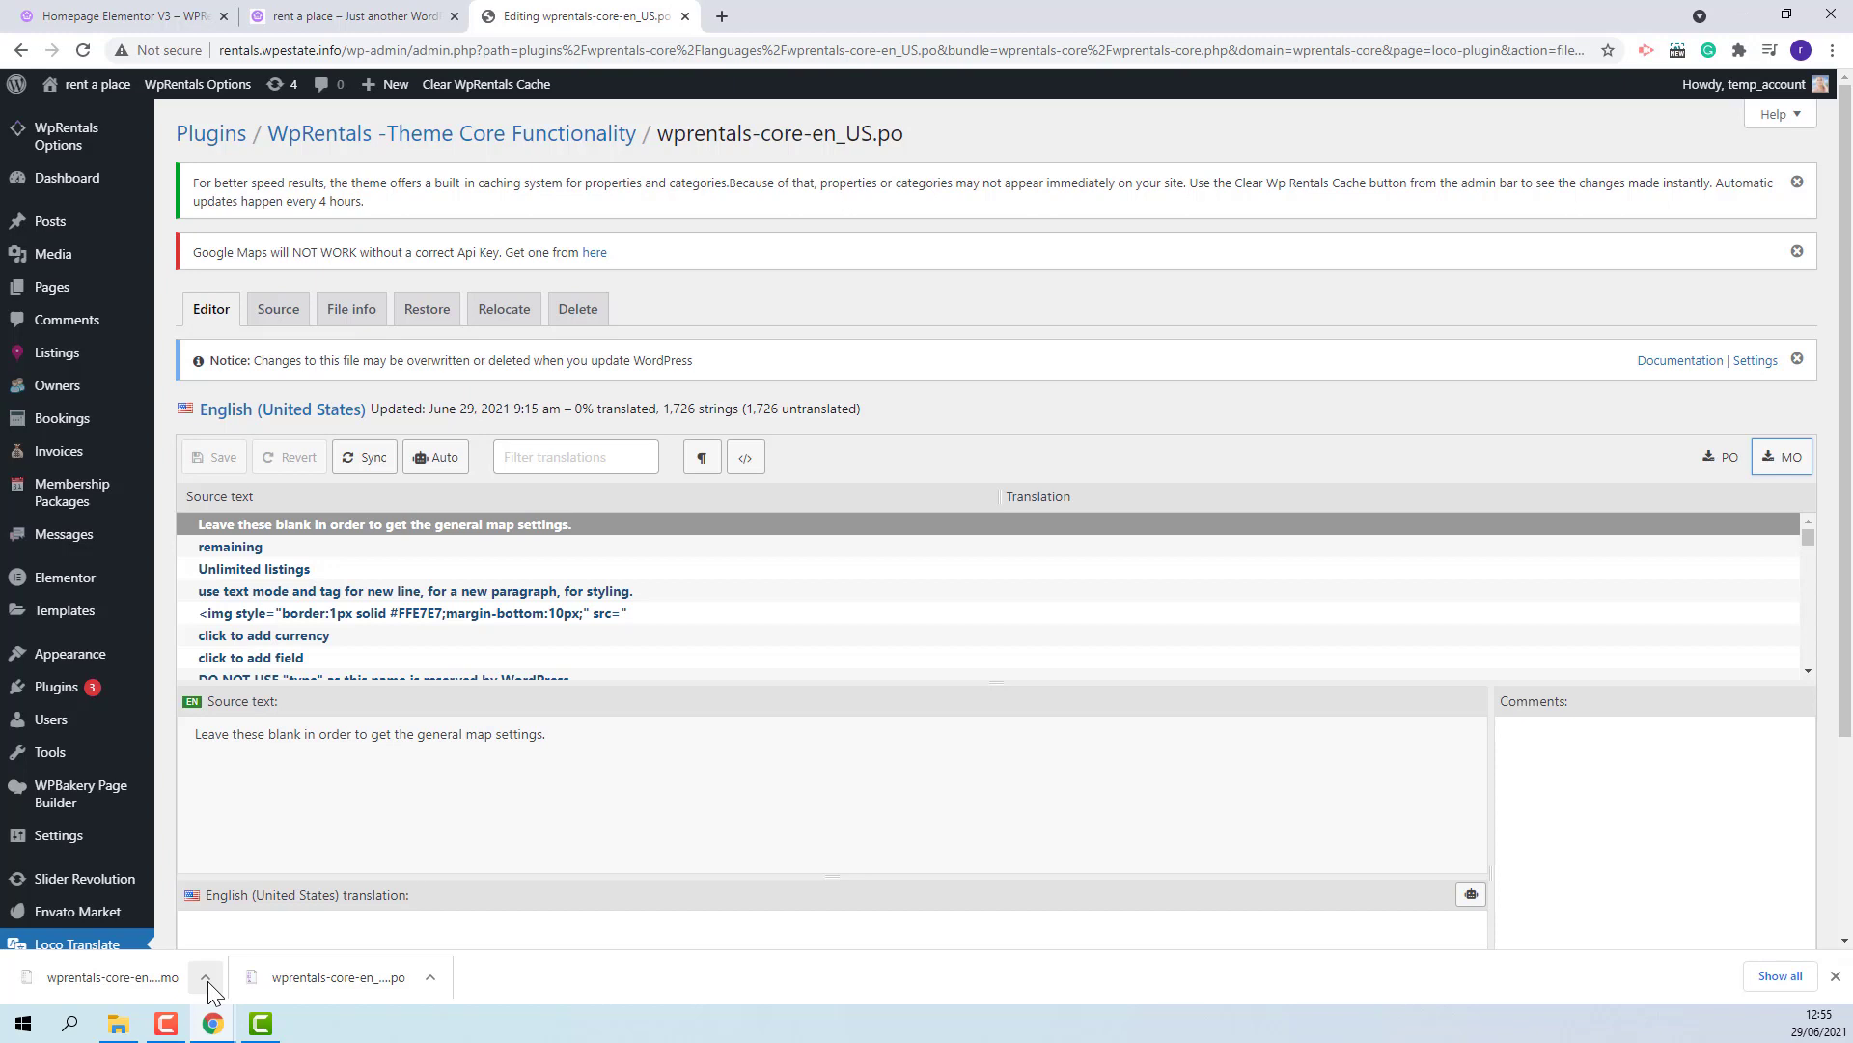
{"action": "scroll", "coordinate": [230, 703], "scroll_direction": "down", "scroll_amount": 2}
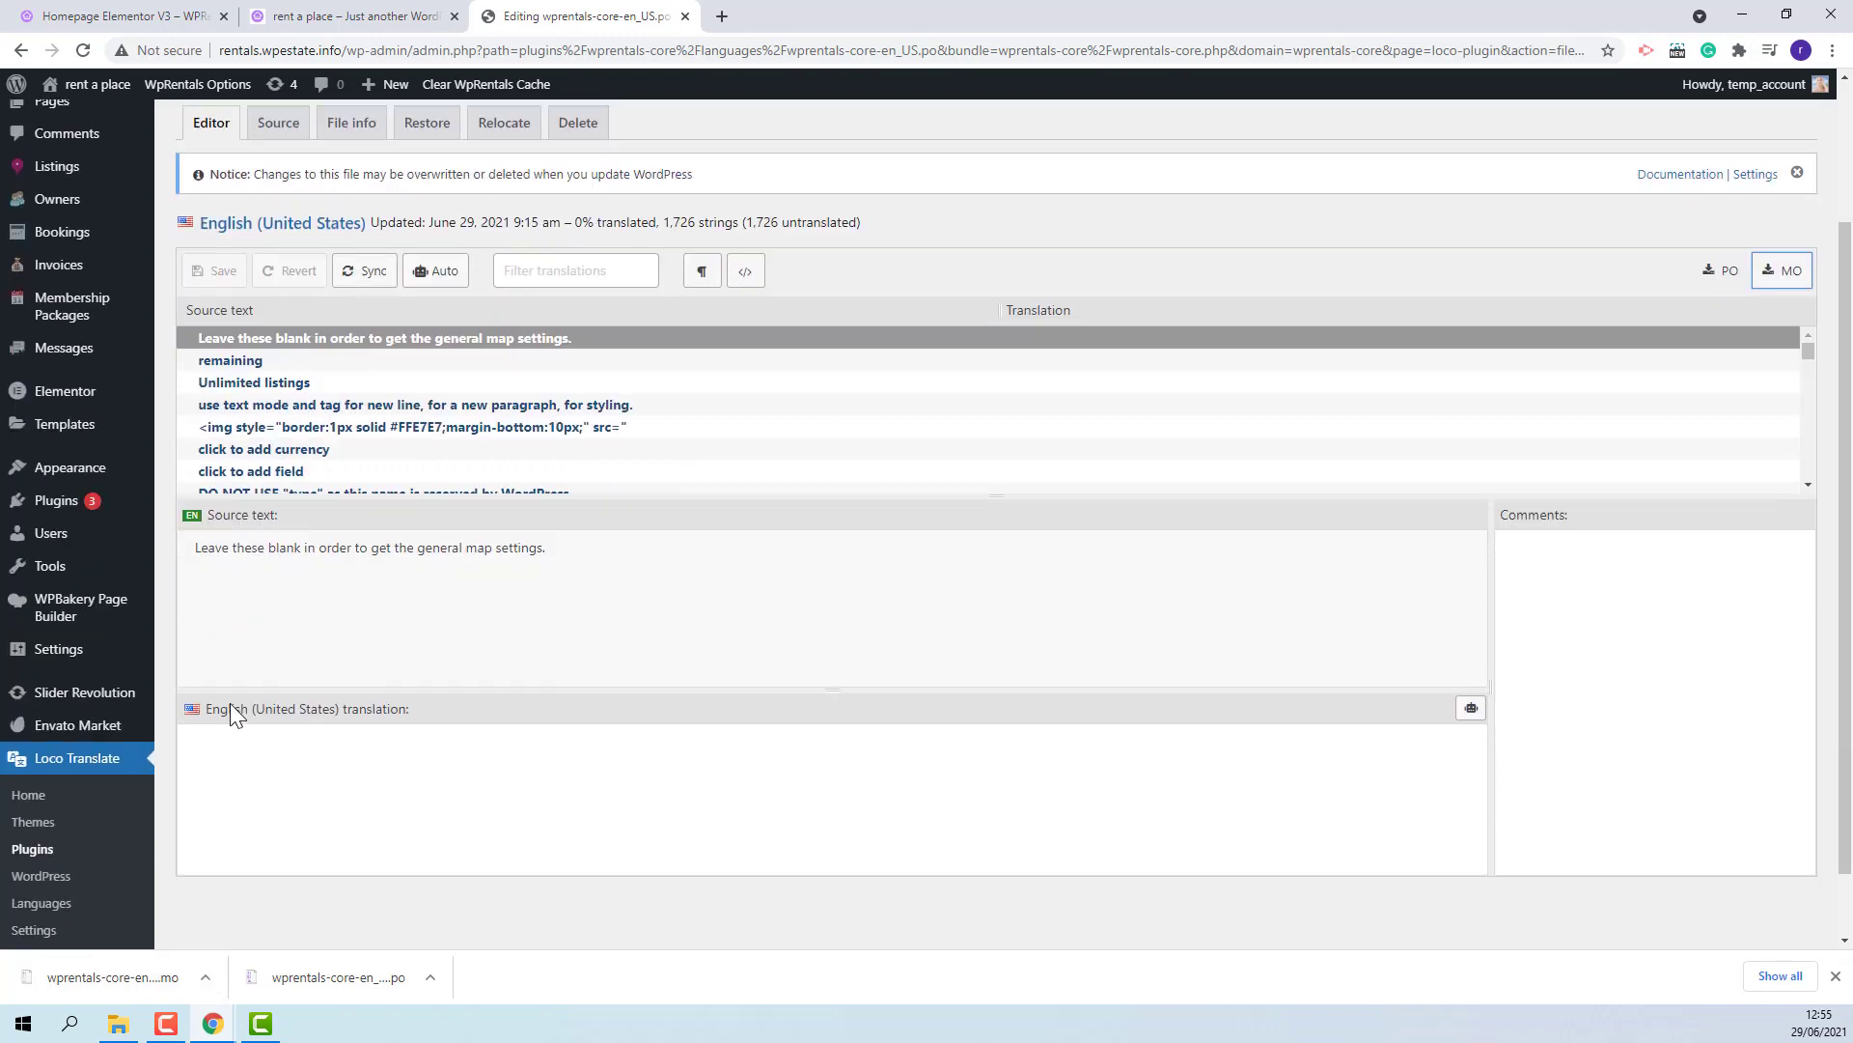
Show the WpRentals theme's four translation languages under Loco Translate Themes
{"action": "left_click", "coordinate": [60, 815]}
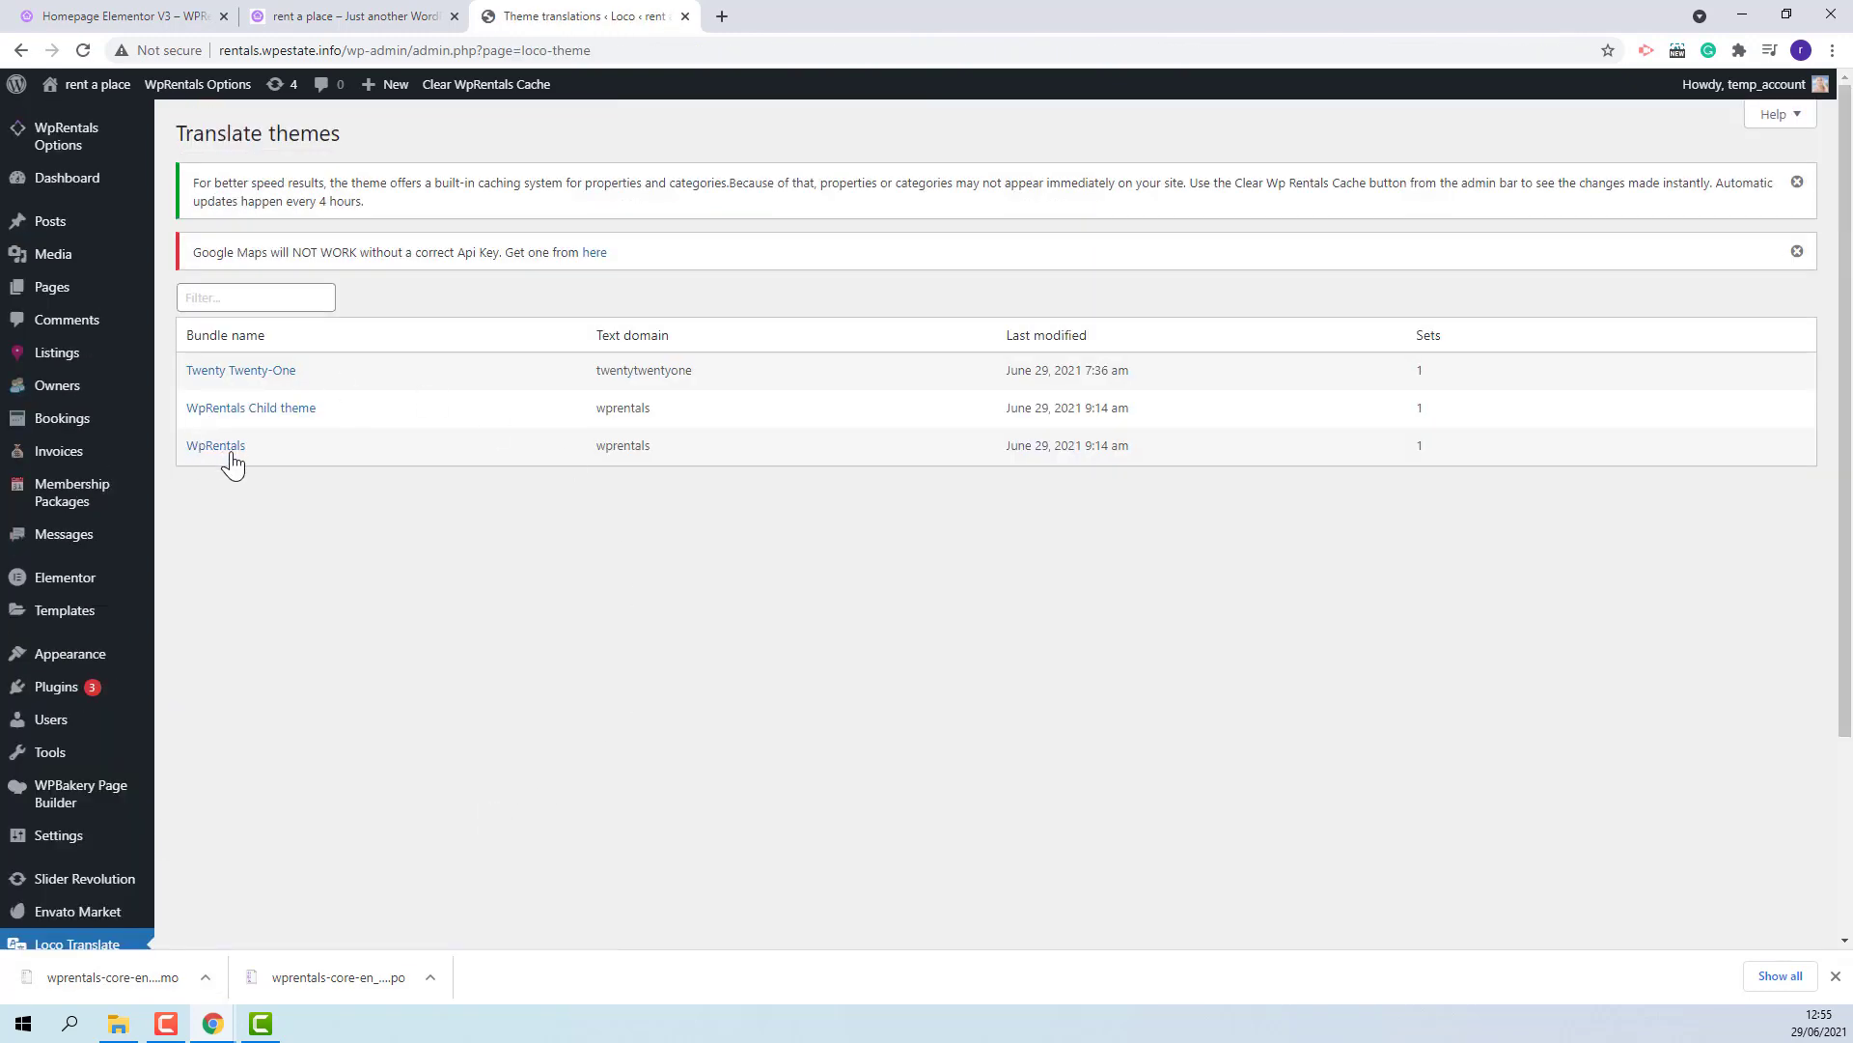
{"action": "left_click", "coordinate": [233, 449]}
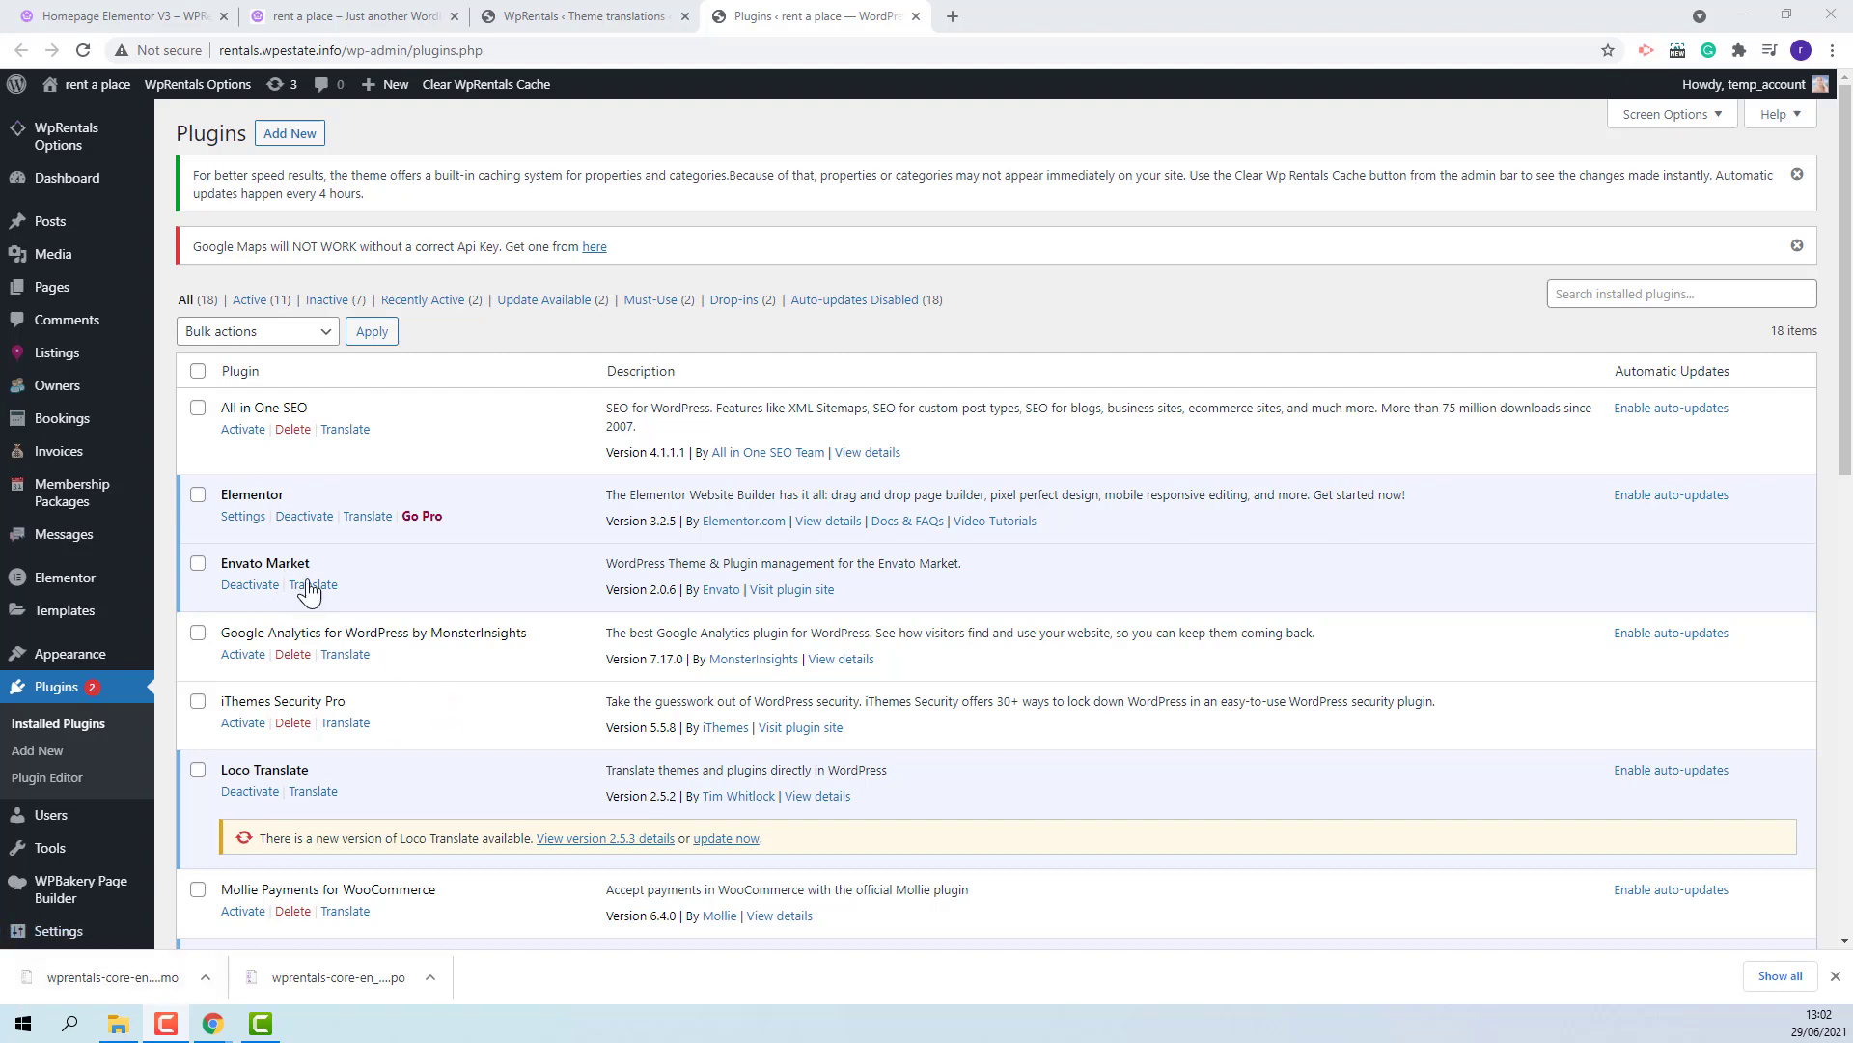
Select the Envato Market plugin name and go to the Envato Market admin page
{"action": "left_click_drag", "start_coordinate": [313, 565], "coordinate": [213, 569]}
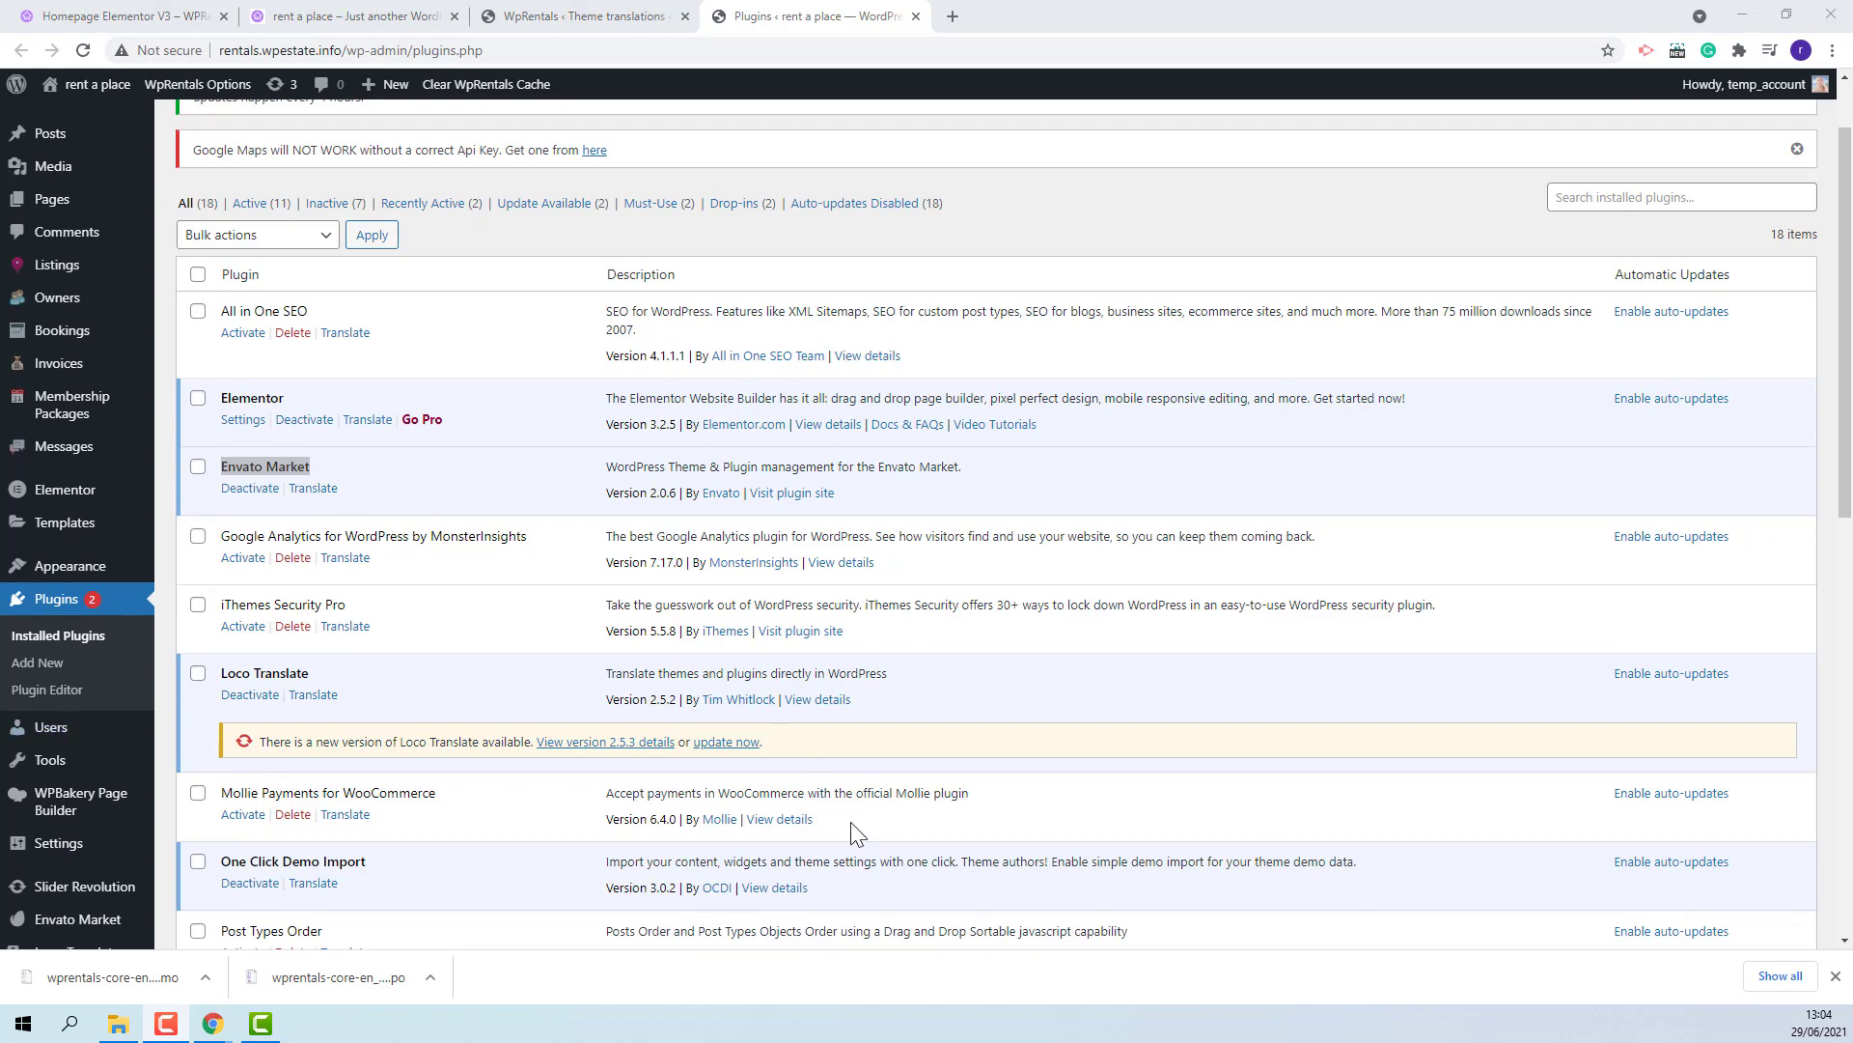
{"action": "scroll", "coordinate": [584, 776], "scroll_direction": "down", "scroll_amount": 2}
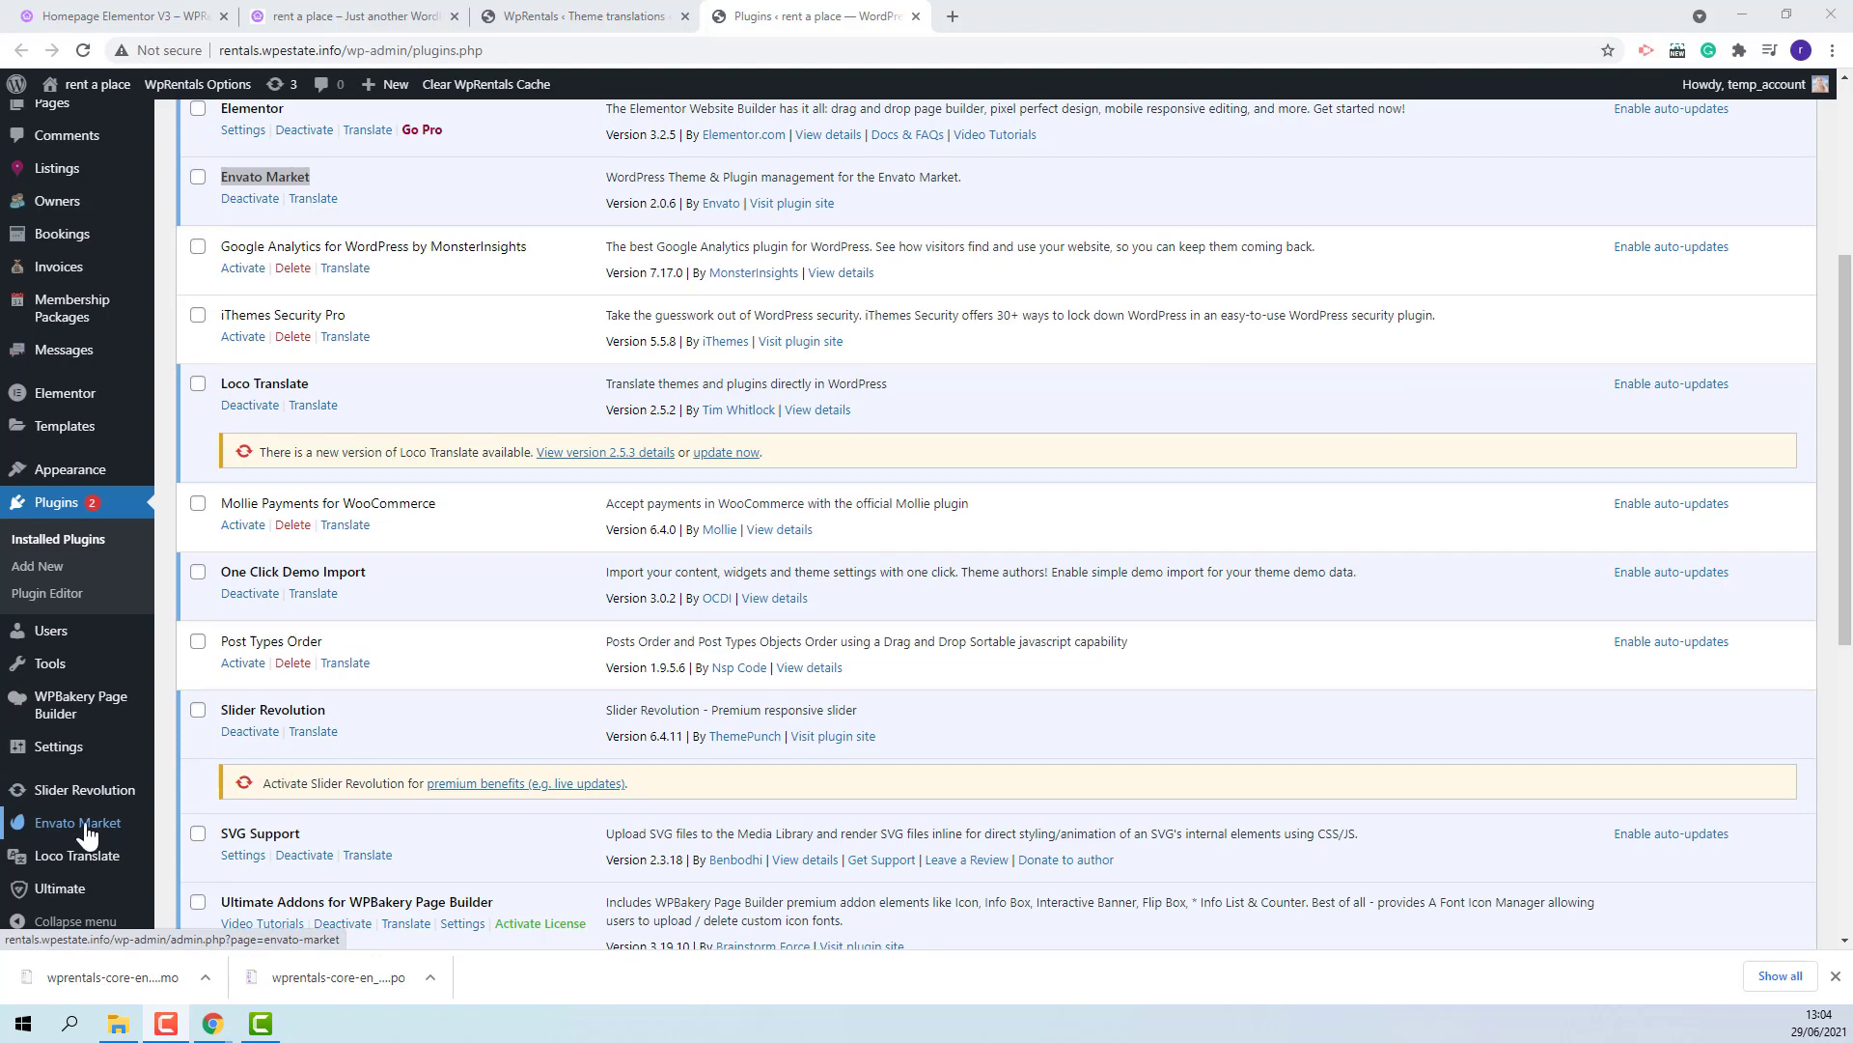
{"action": "left_click", "coordinate": [83, 825]}
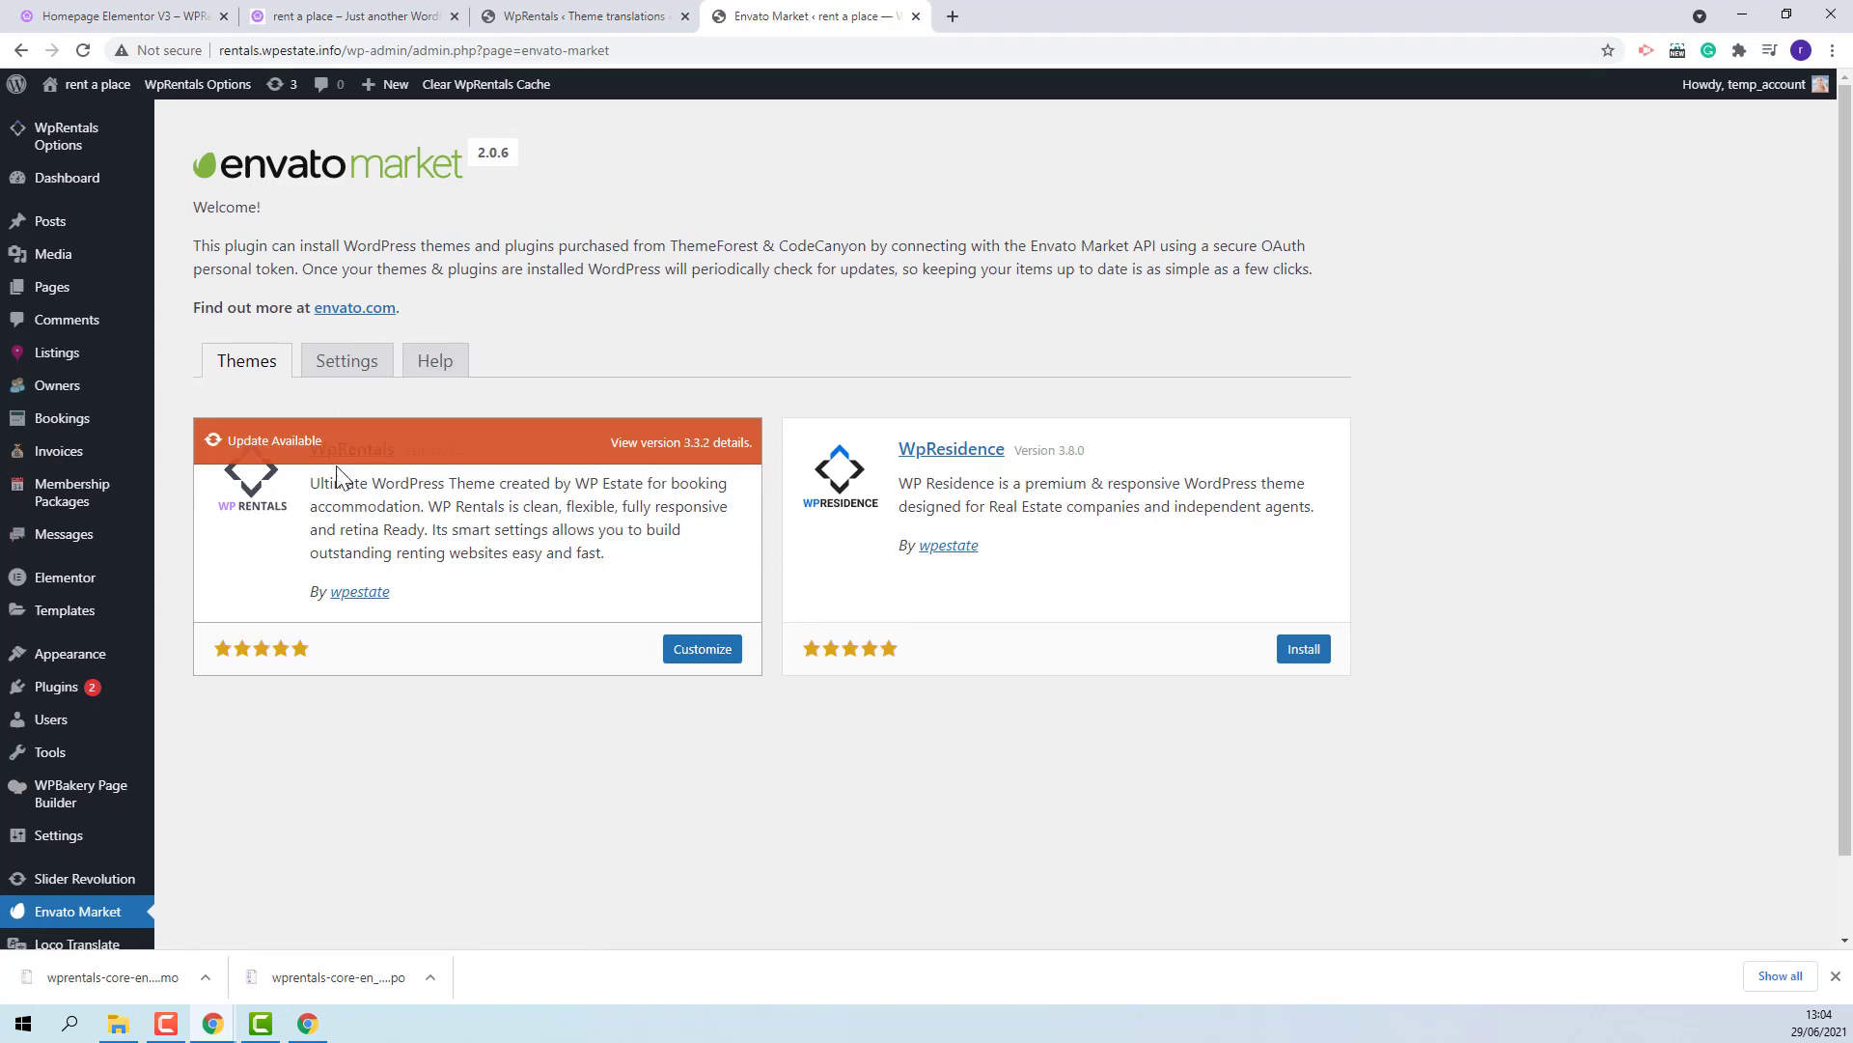
Check the Envato Market settings, then update the WpRentals theme card to 3.3.2
{"action": "left_click", "coordinate": [360, 371]}
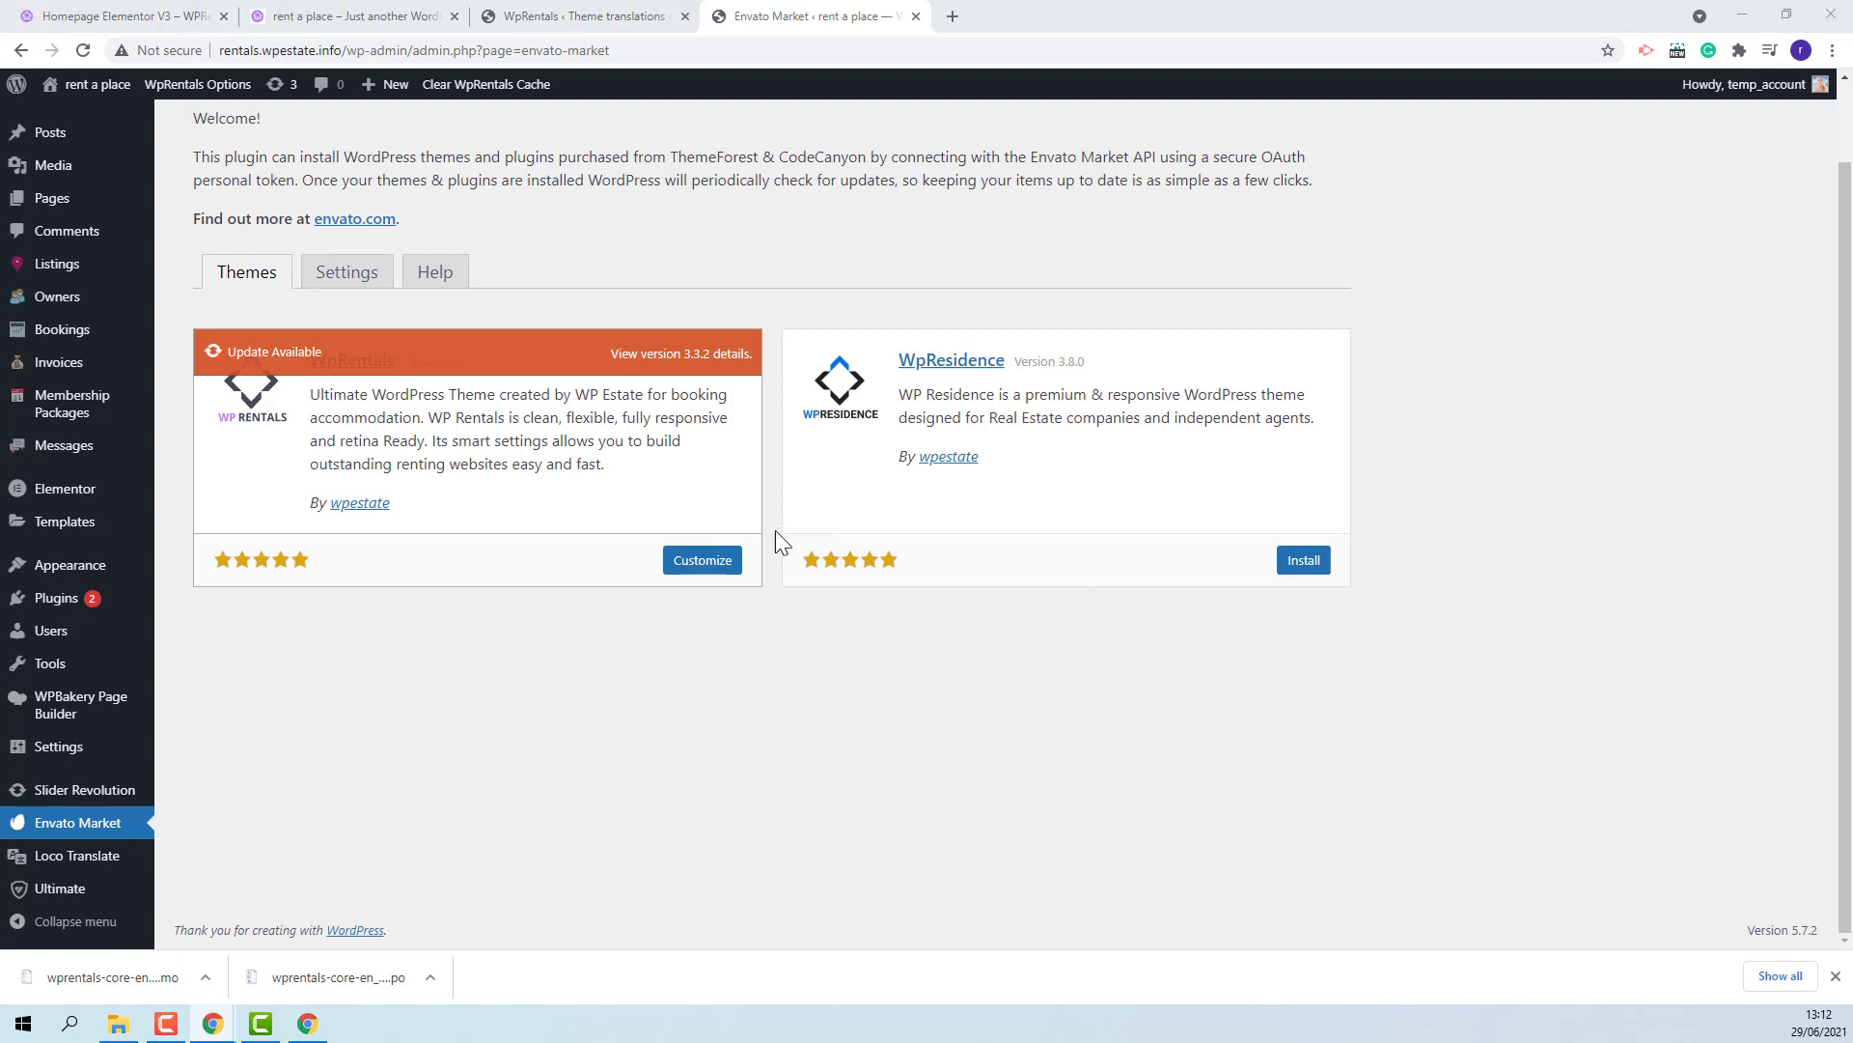
{"action": "left_click", "coordinate": [288, 361]}
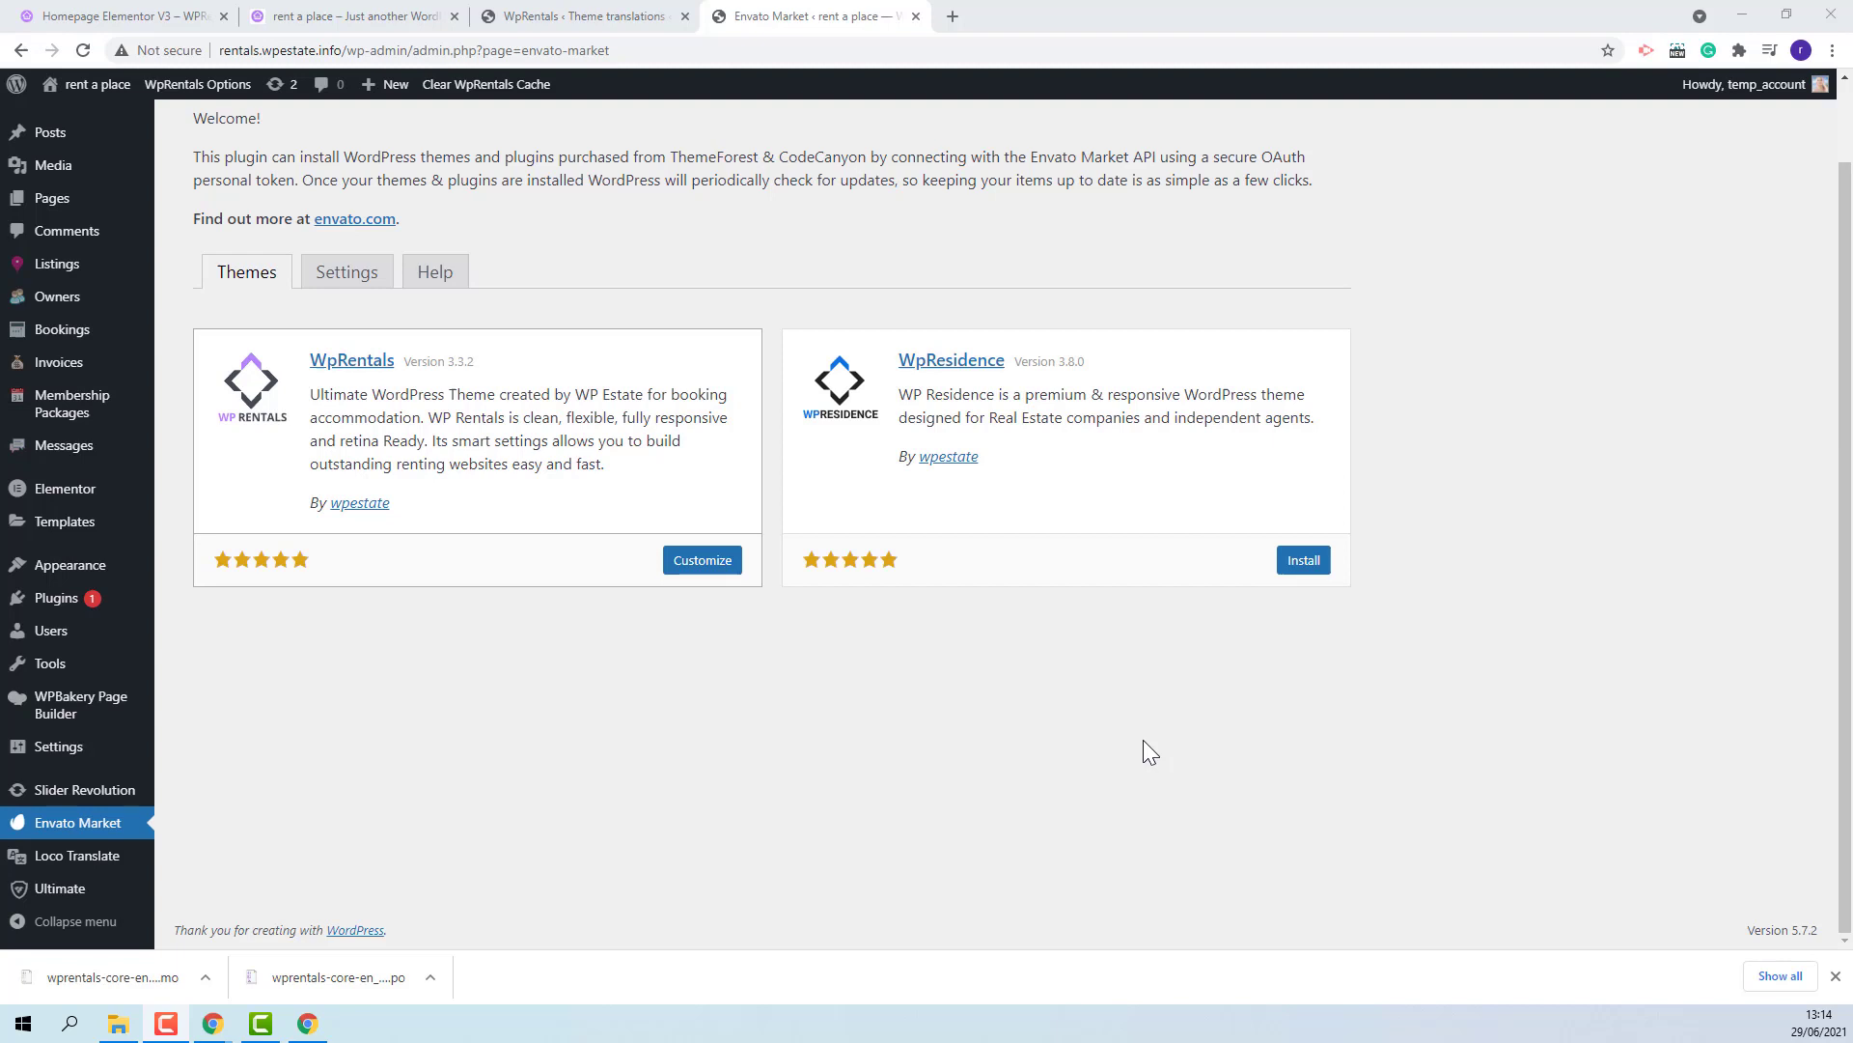
{"action": "mouse_move", "coordinate": [69, 565]}
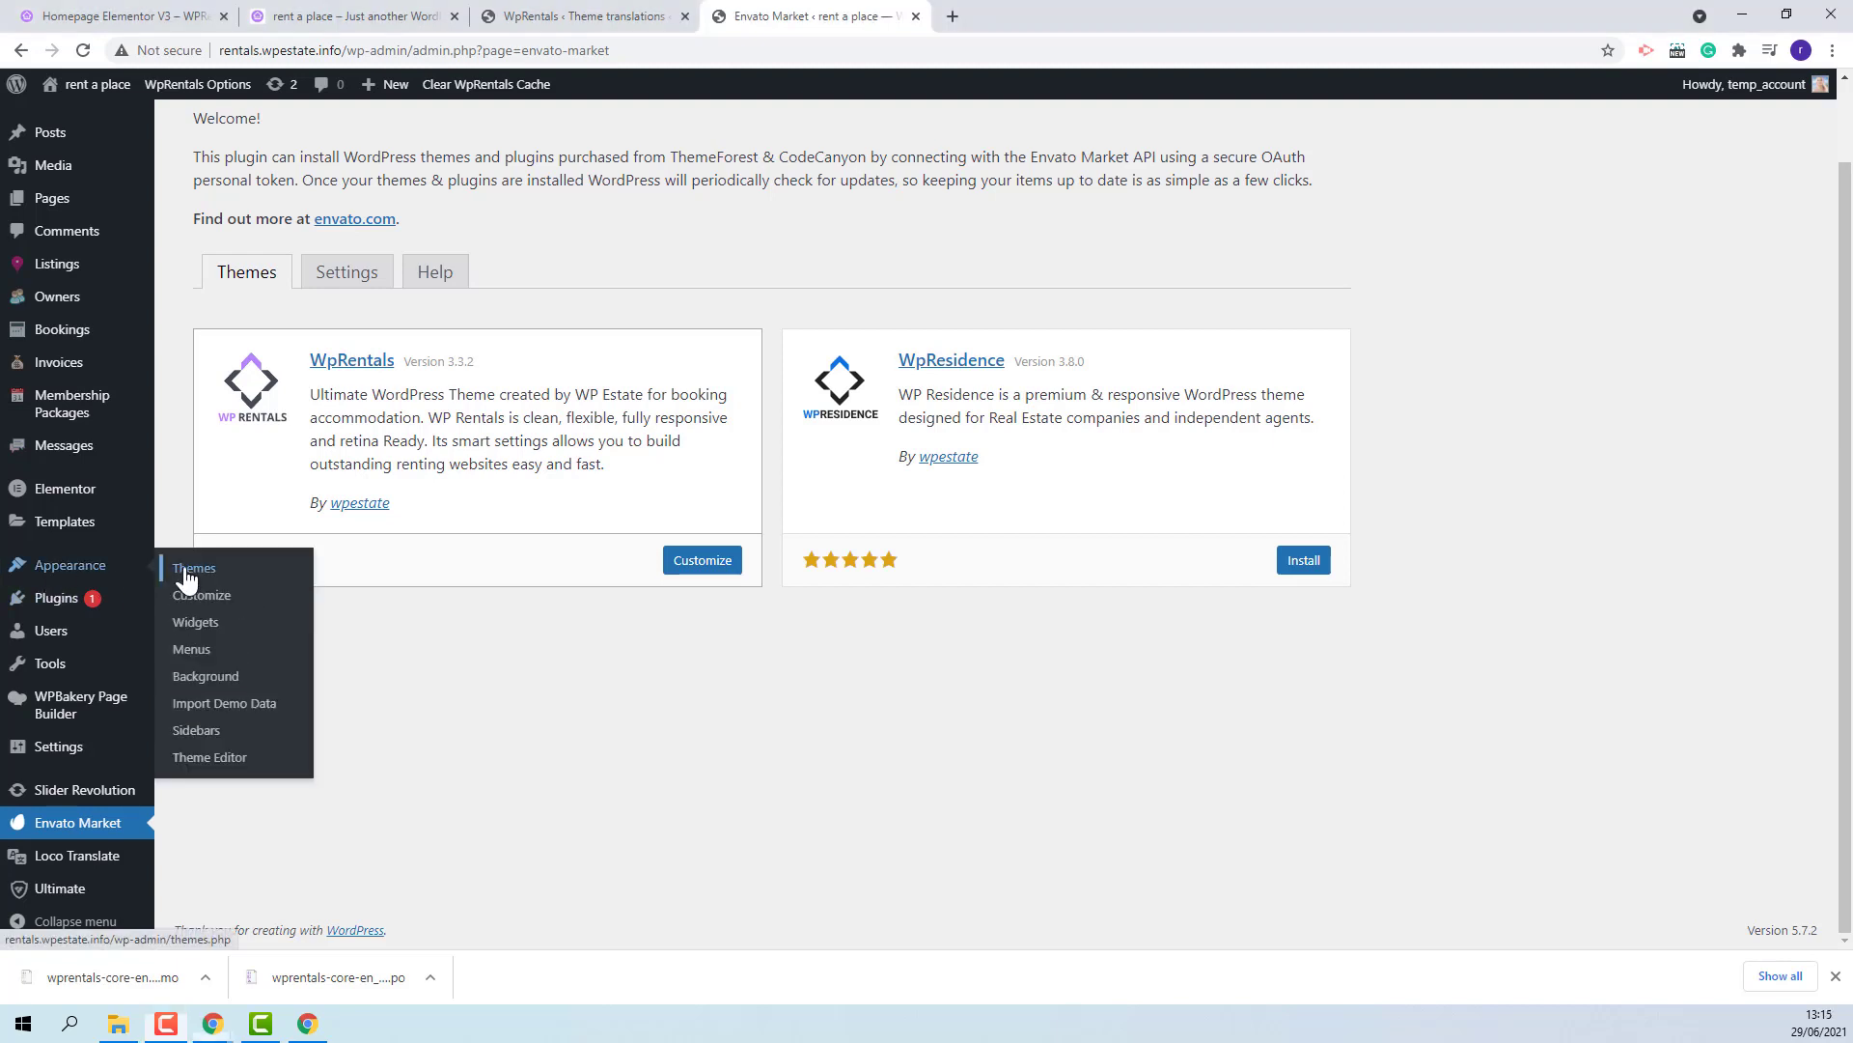
Load Appearance > Themes in a new tab and view the WpRentals theme details
{"action": "right_click", "coordinate": [188, 573]}
{"action": "left_click", "coordinate": [220, 583]}
{"action": "left_click", "coordinate": [1043, 15]}
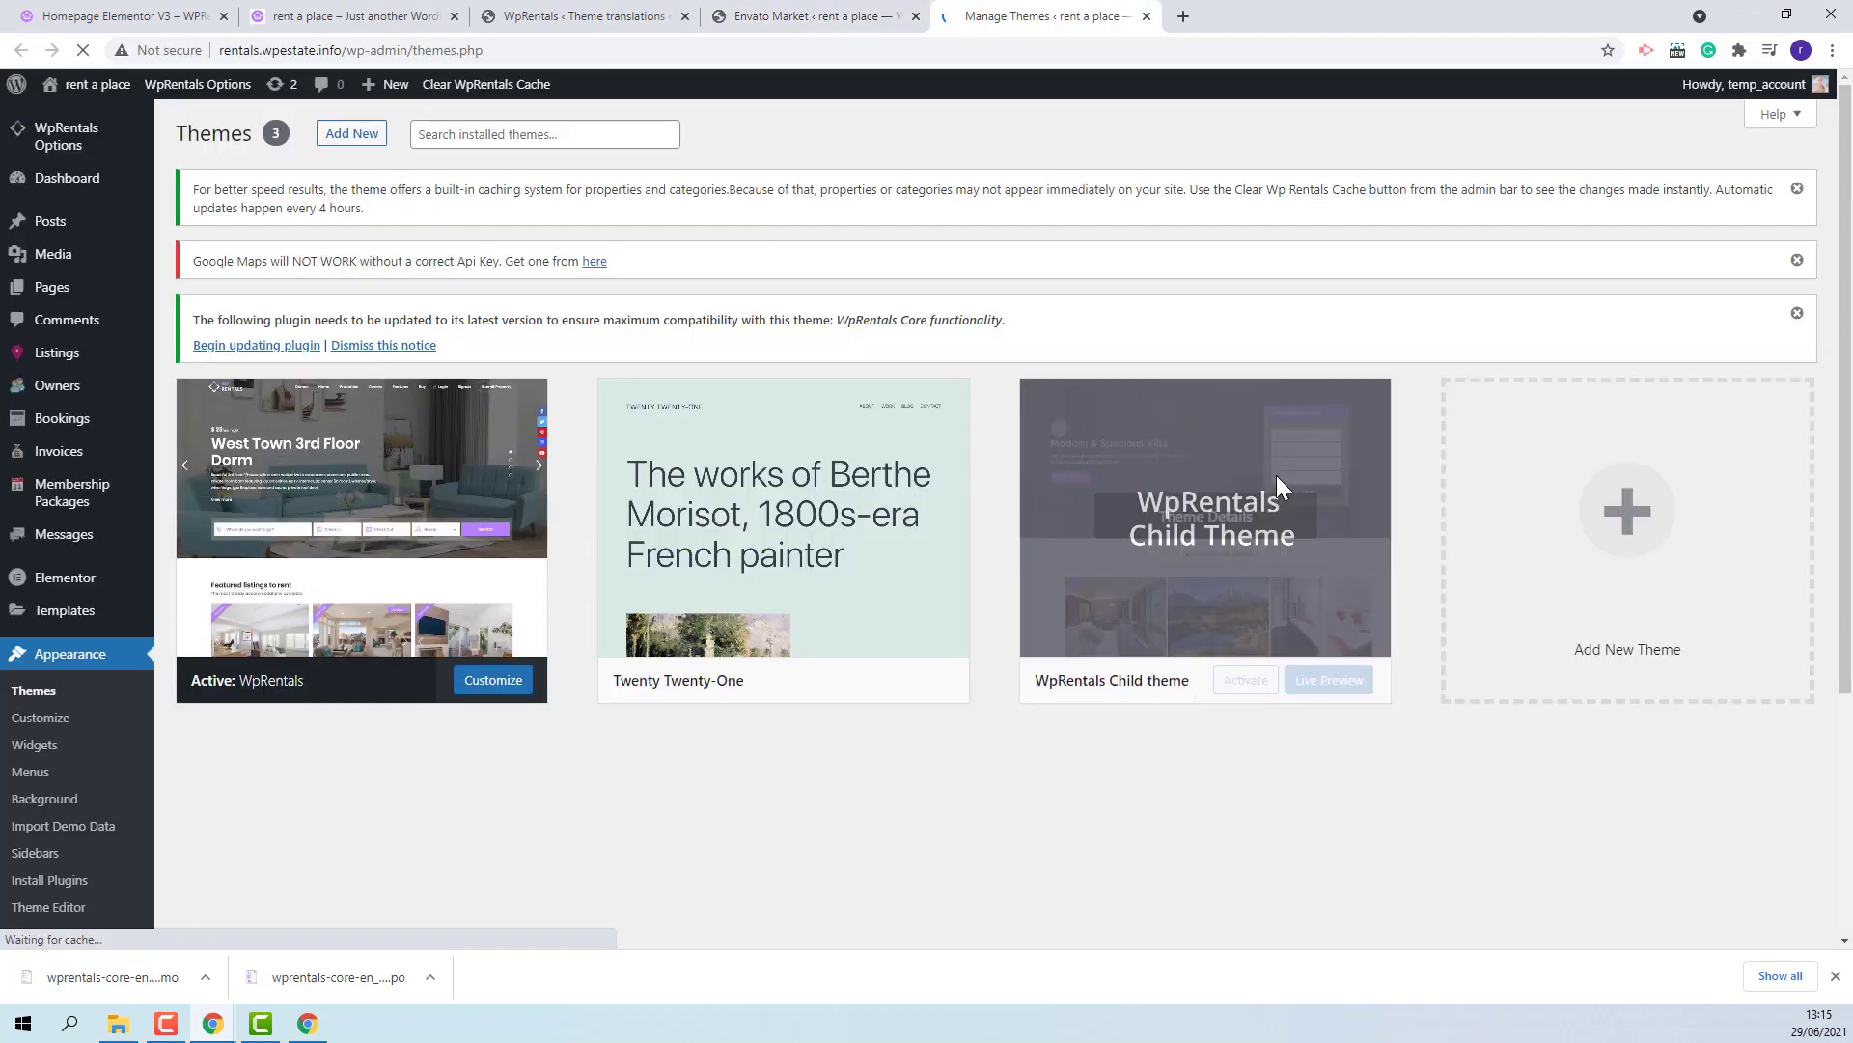
{"action": "left_click", "coordinate": [393, 493]}
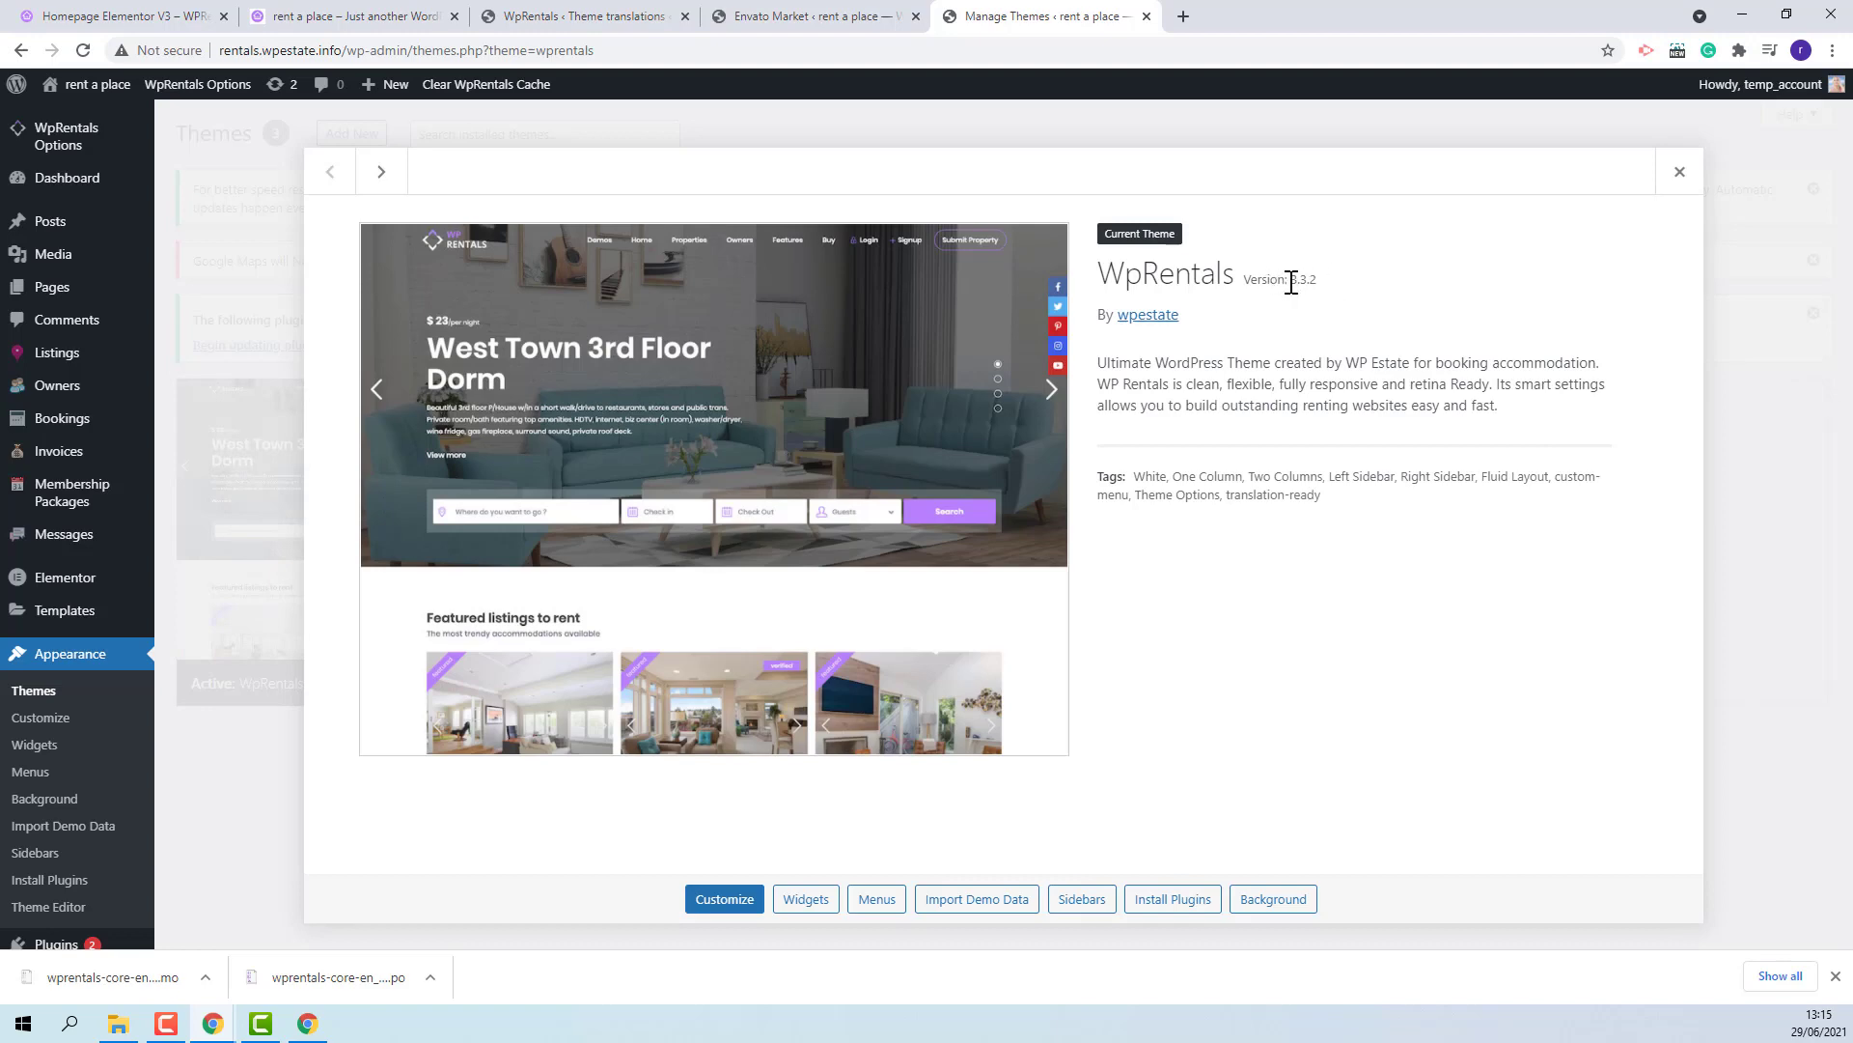
{"action": "left_click", "coordinate": [1679, 174]}
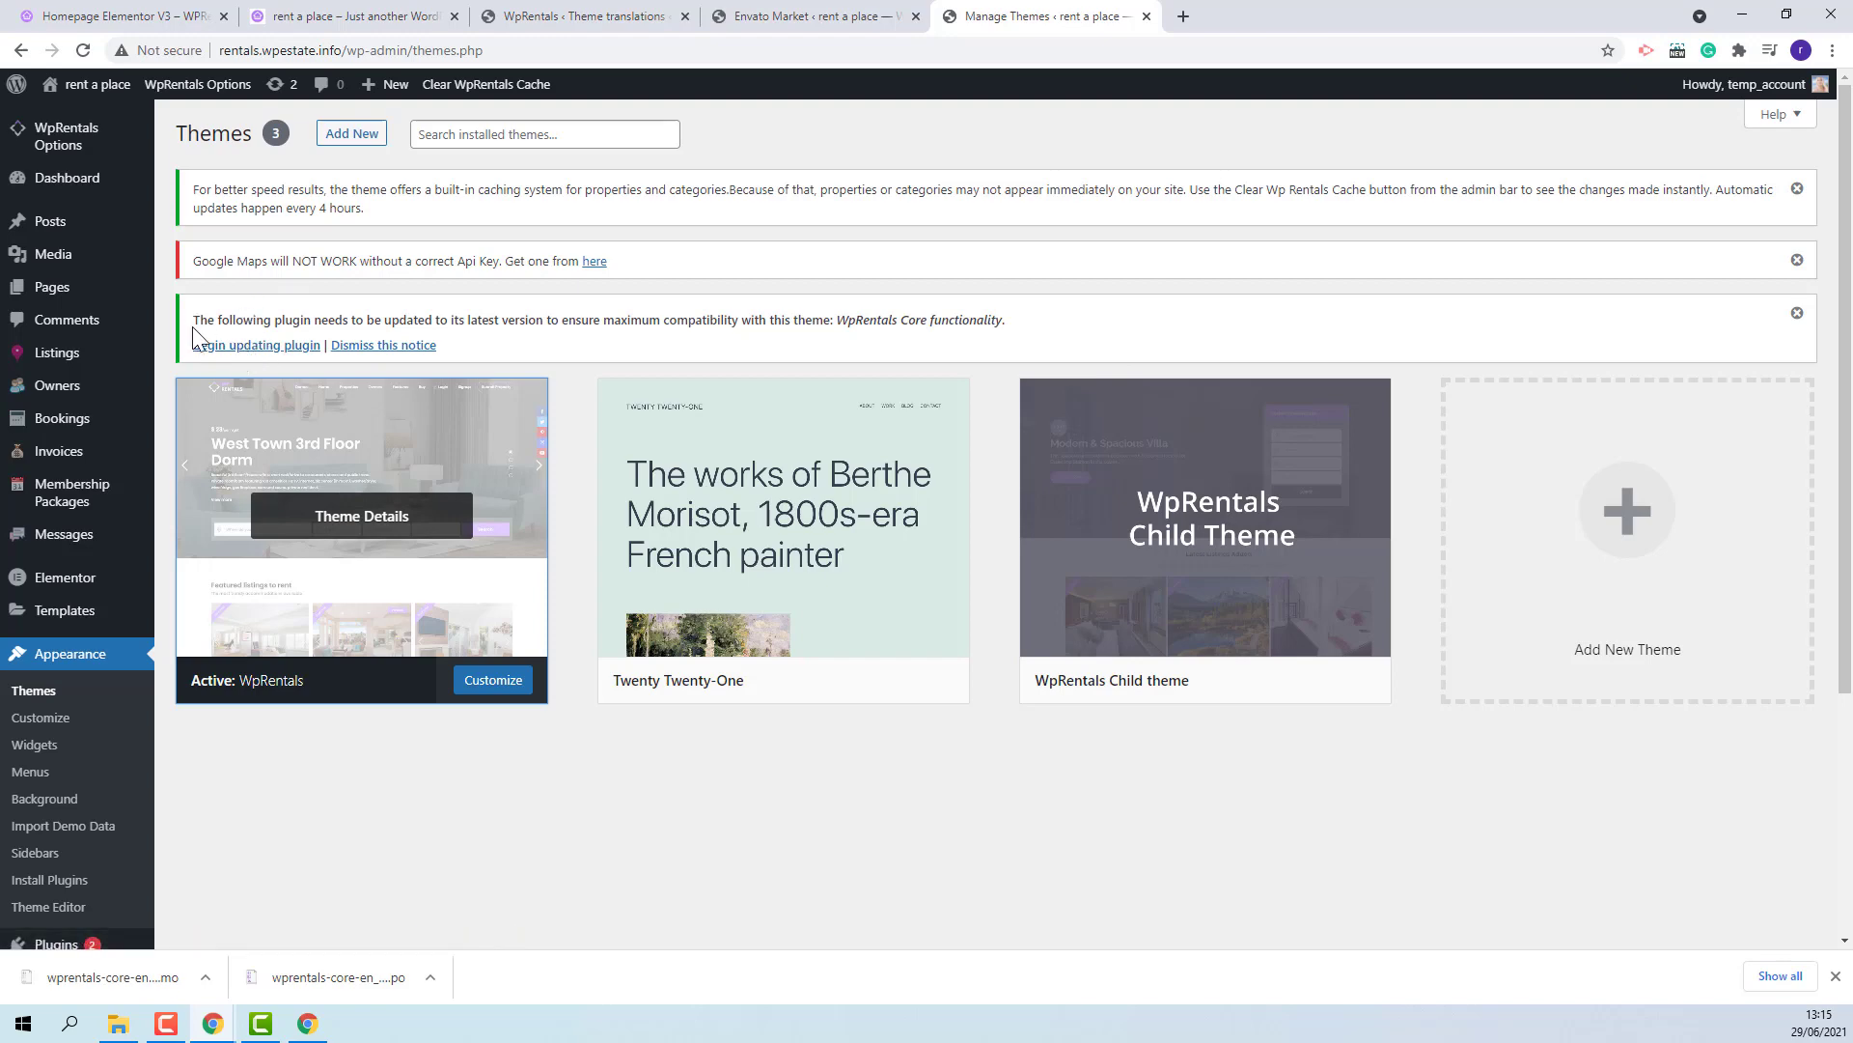
{"action": "scroll", "coordinate": [189, 337], "scroll_direction": "down", "scroll_amount": 2}
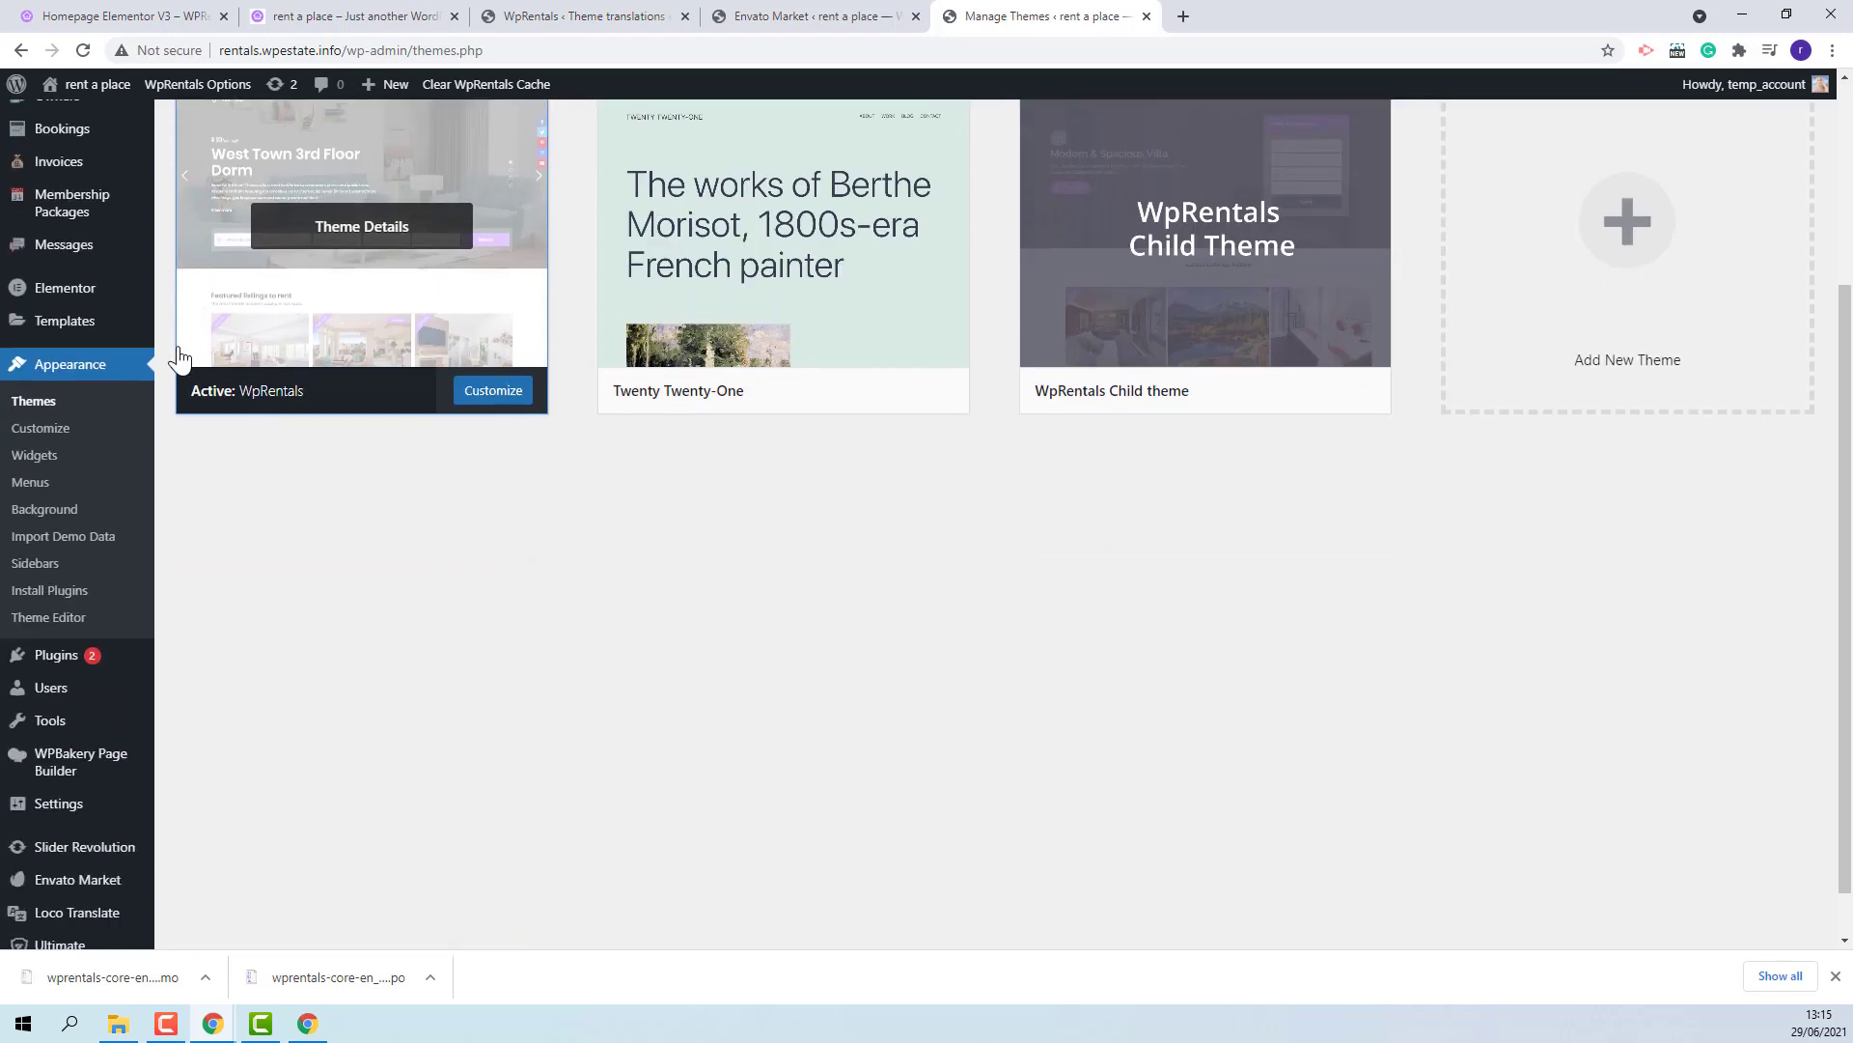
Load Installed Plugins in another tab, then return to the Themes tab
{"action": "right_click", "coordinate": [42, 658]}
{"action": "left_click", "coordinate": [136, 672]}
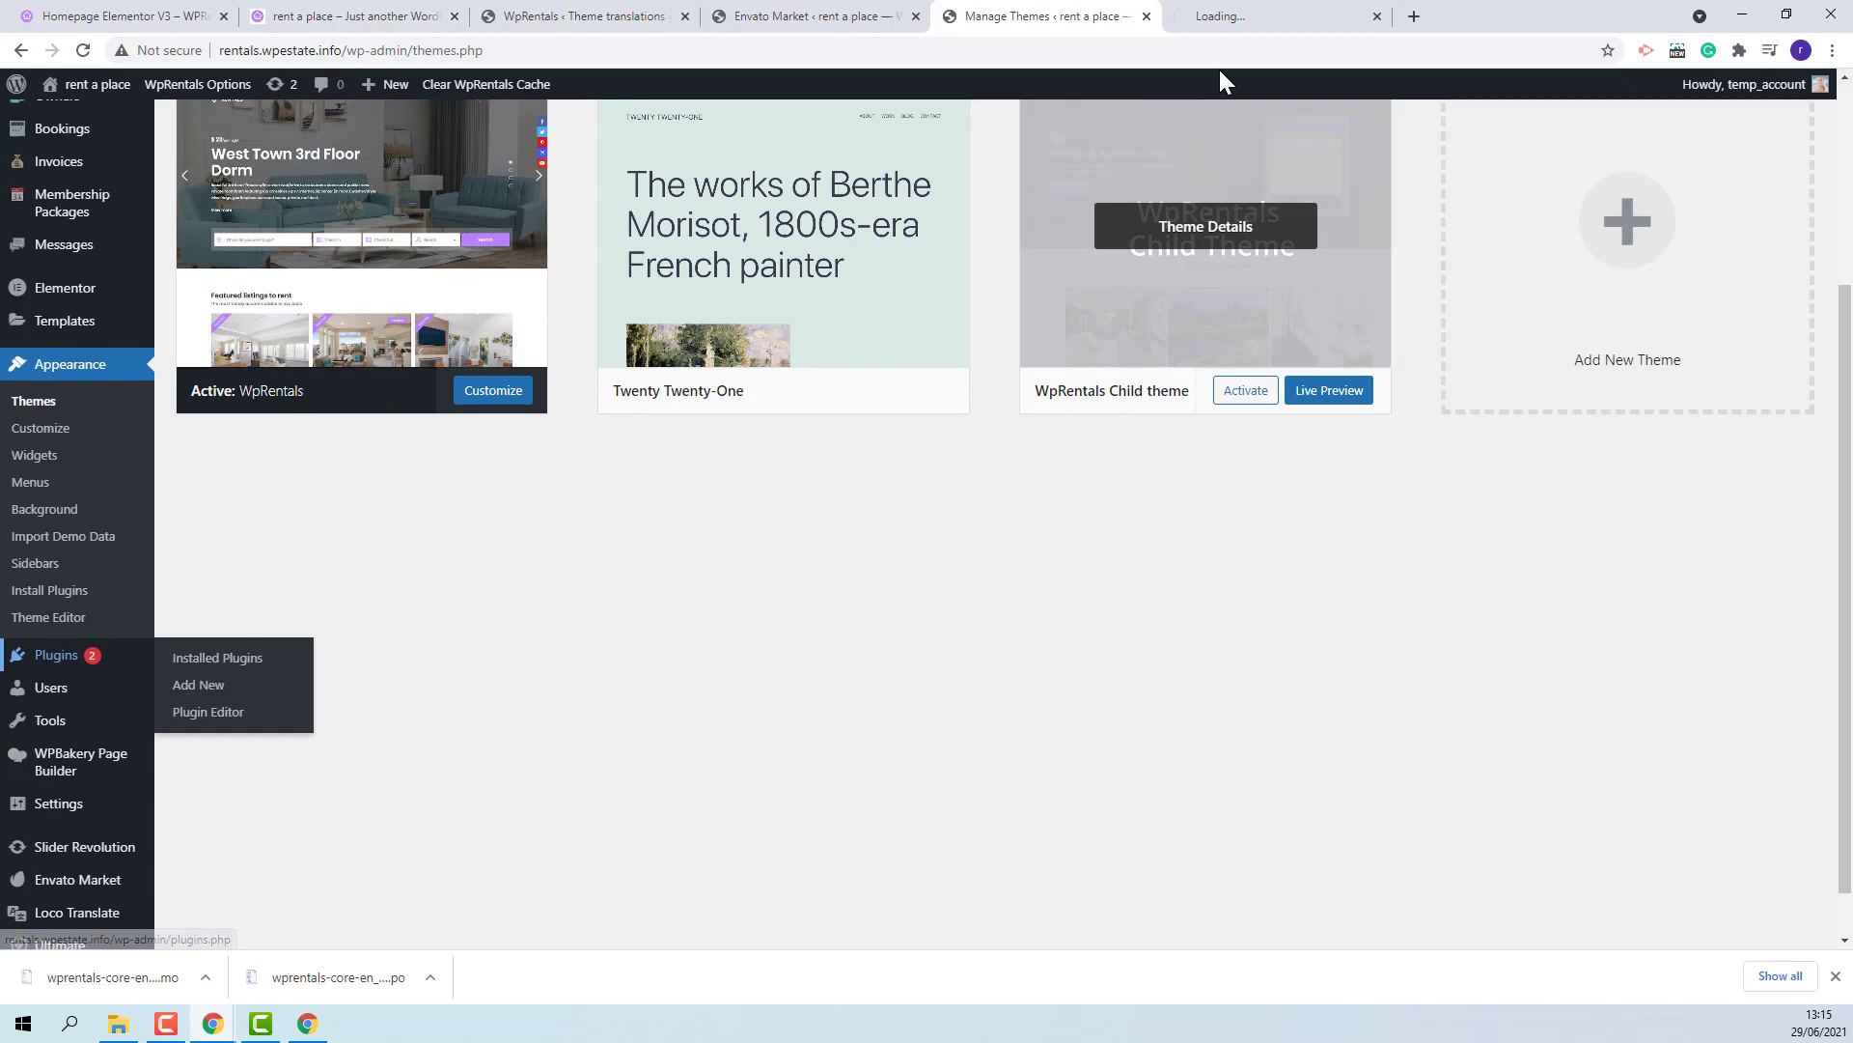
{"action": "left_click", "coordinate": [1270, 15]}
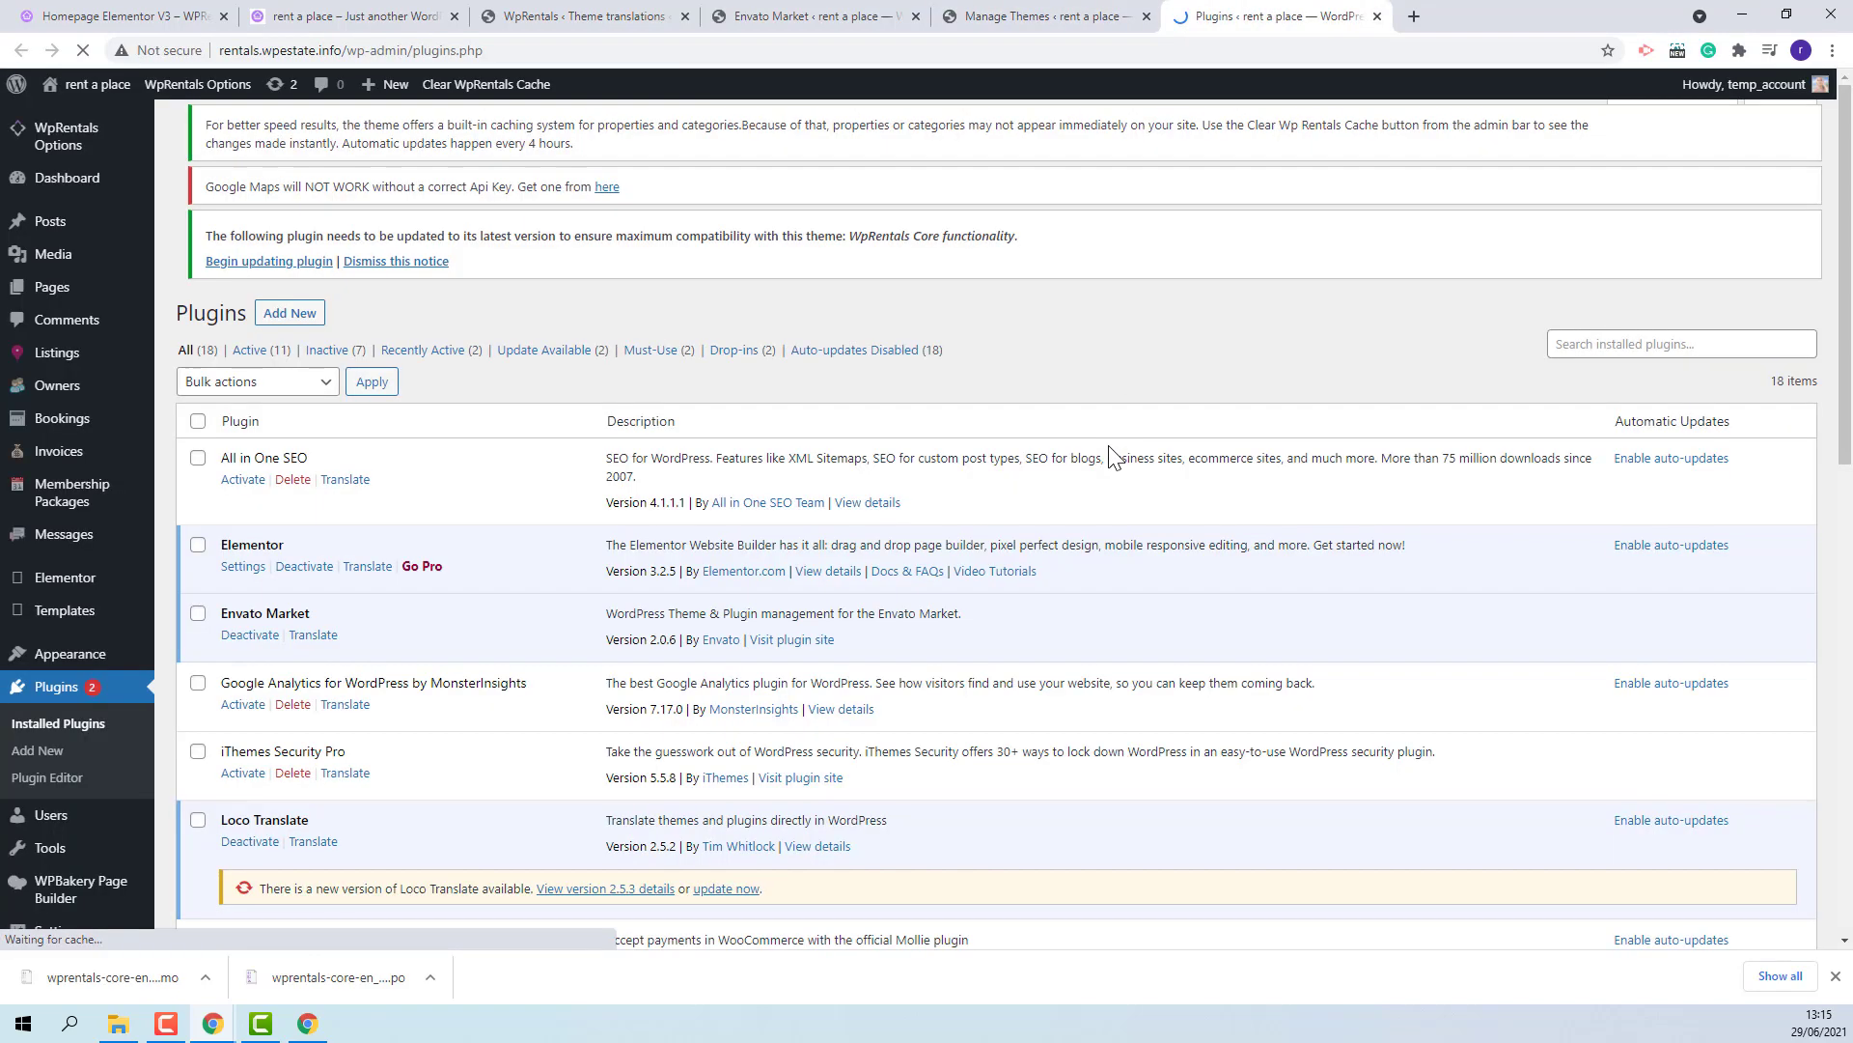
{"action": "scroll", "coordinate": [1106, 446], "scroll_direction": "down", "scroll_amount": 3}
{"action": "scroll", "coordinate": [1101, 449], "scroll_direction": "down", "scroll_amount": 2}
{"action": "scroll", "coordinate": [1102, 449], "scroll_direction": "down", "scroll_amount": 2}
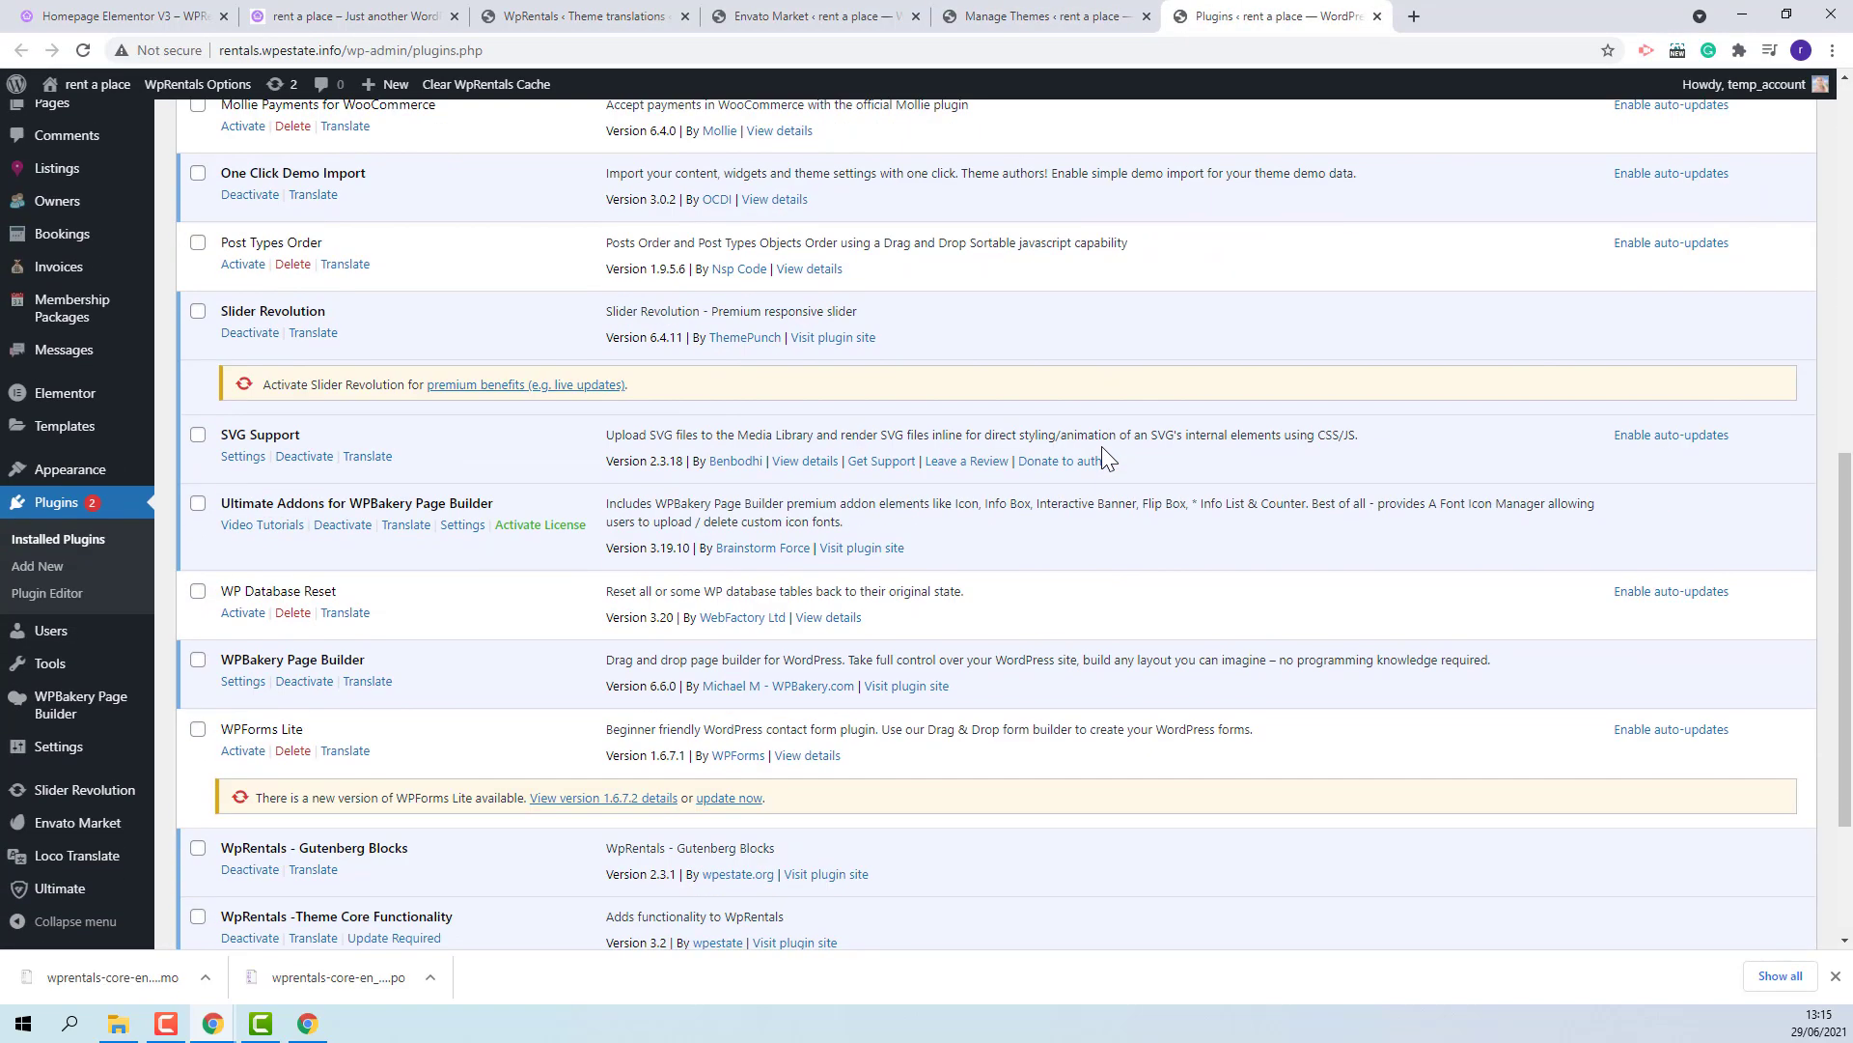
{"action": "scroll", "coordinate": [1101, 449], "scroll_direction": "down", "scroll_amount": 1}
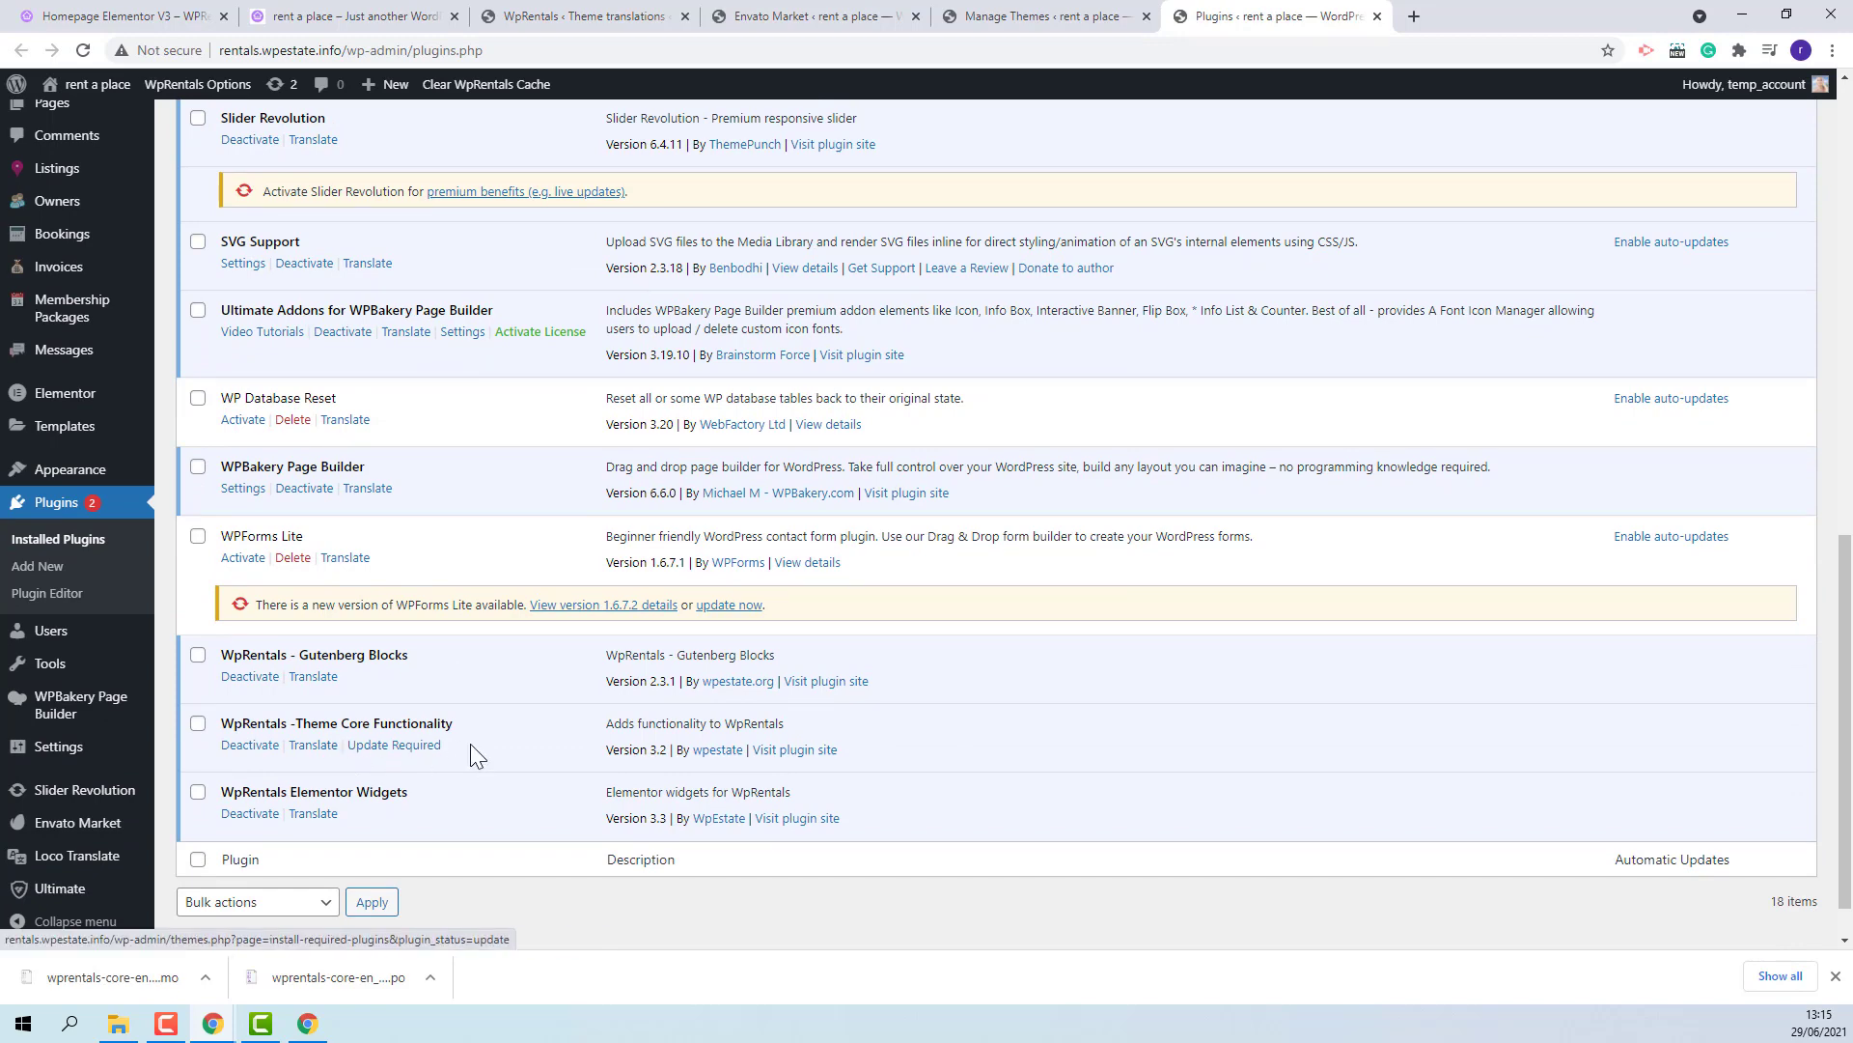
{"action": "left_click", "coordinate": [1035, 17]}
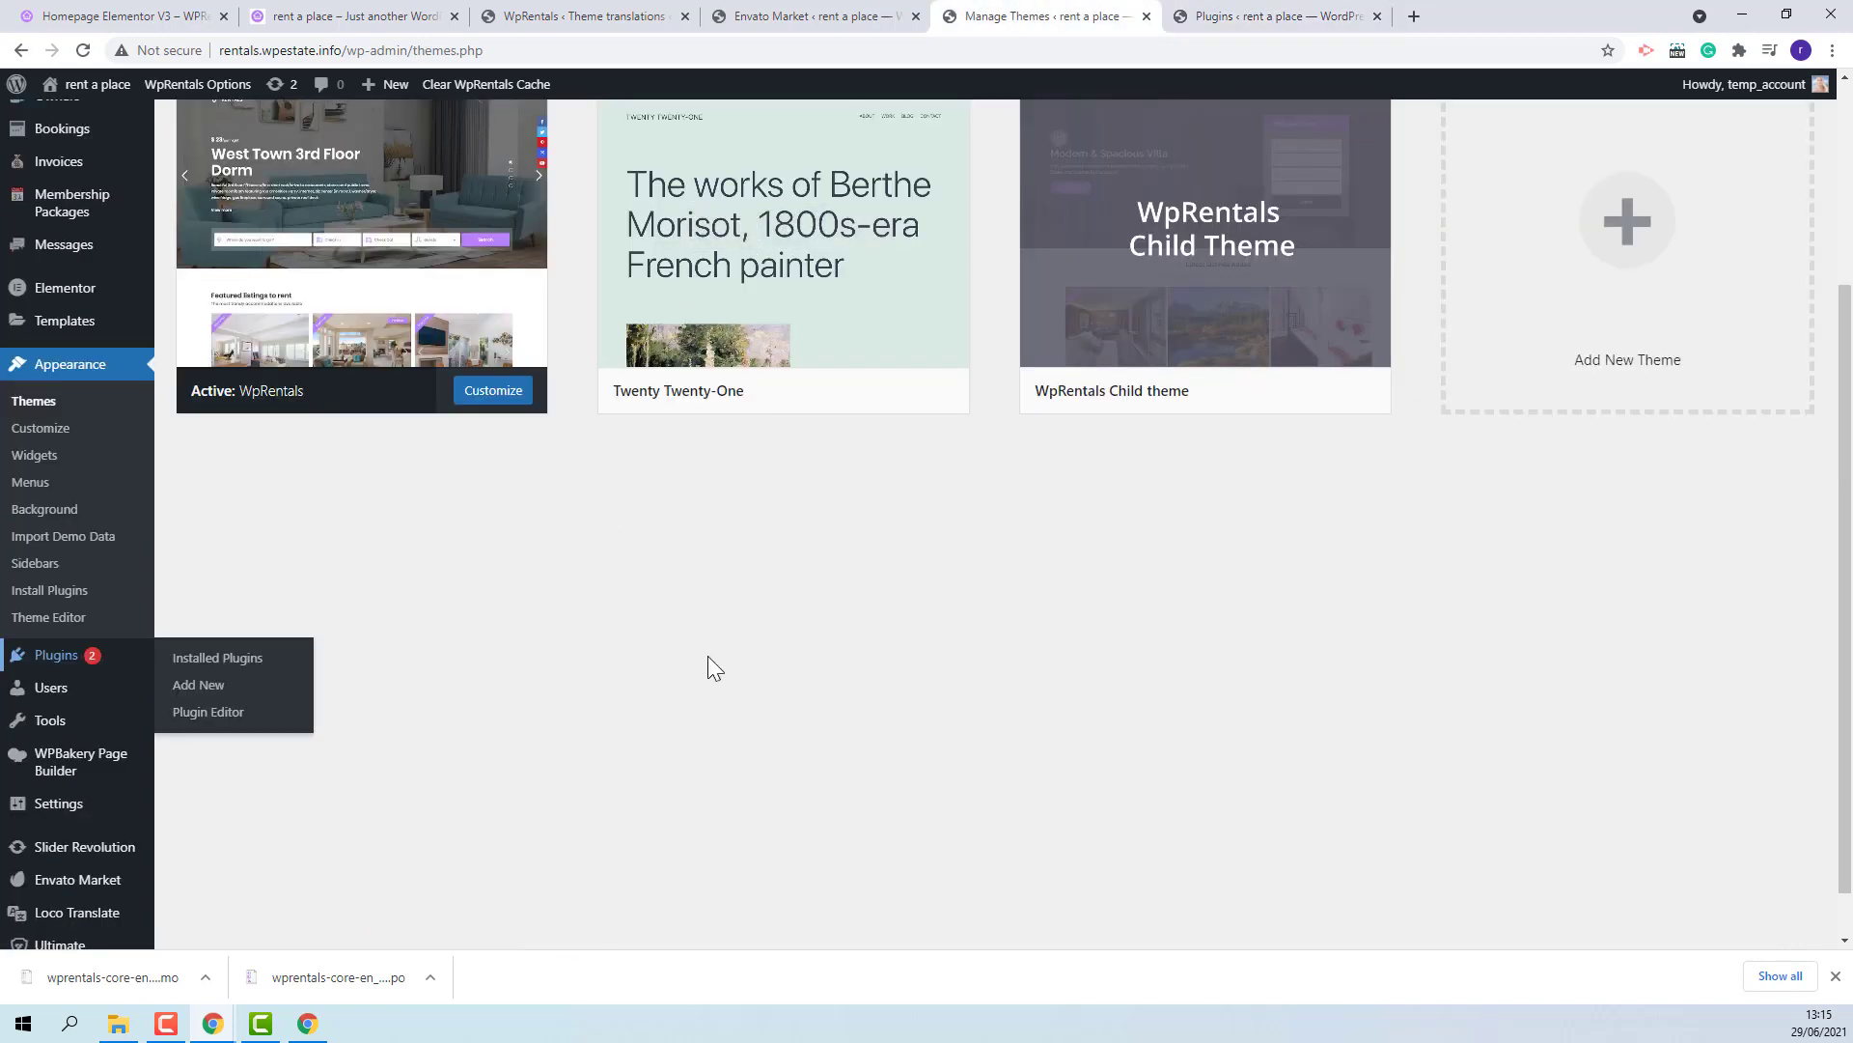
{"action": "scroll", "coordinate": [709, 657], "scroll_direction": "up", "scroll_amount": 2}
Update WpRentals Core functionality through the required-plugins installer and reactivate it
{"action": "left_click", "coordinate": [259, 345]}
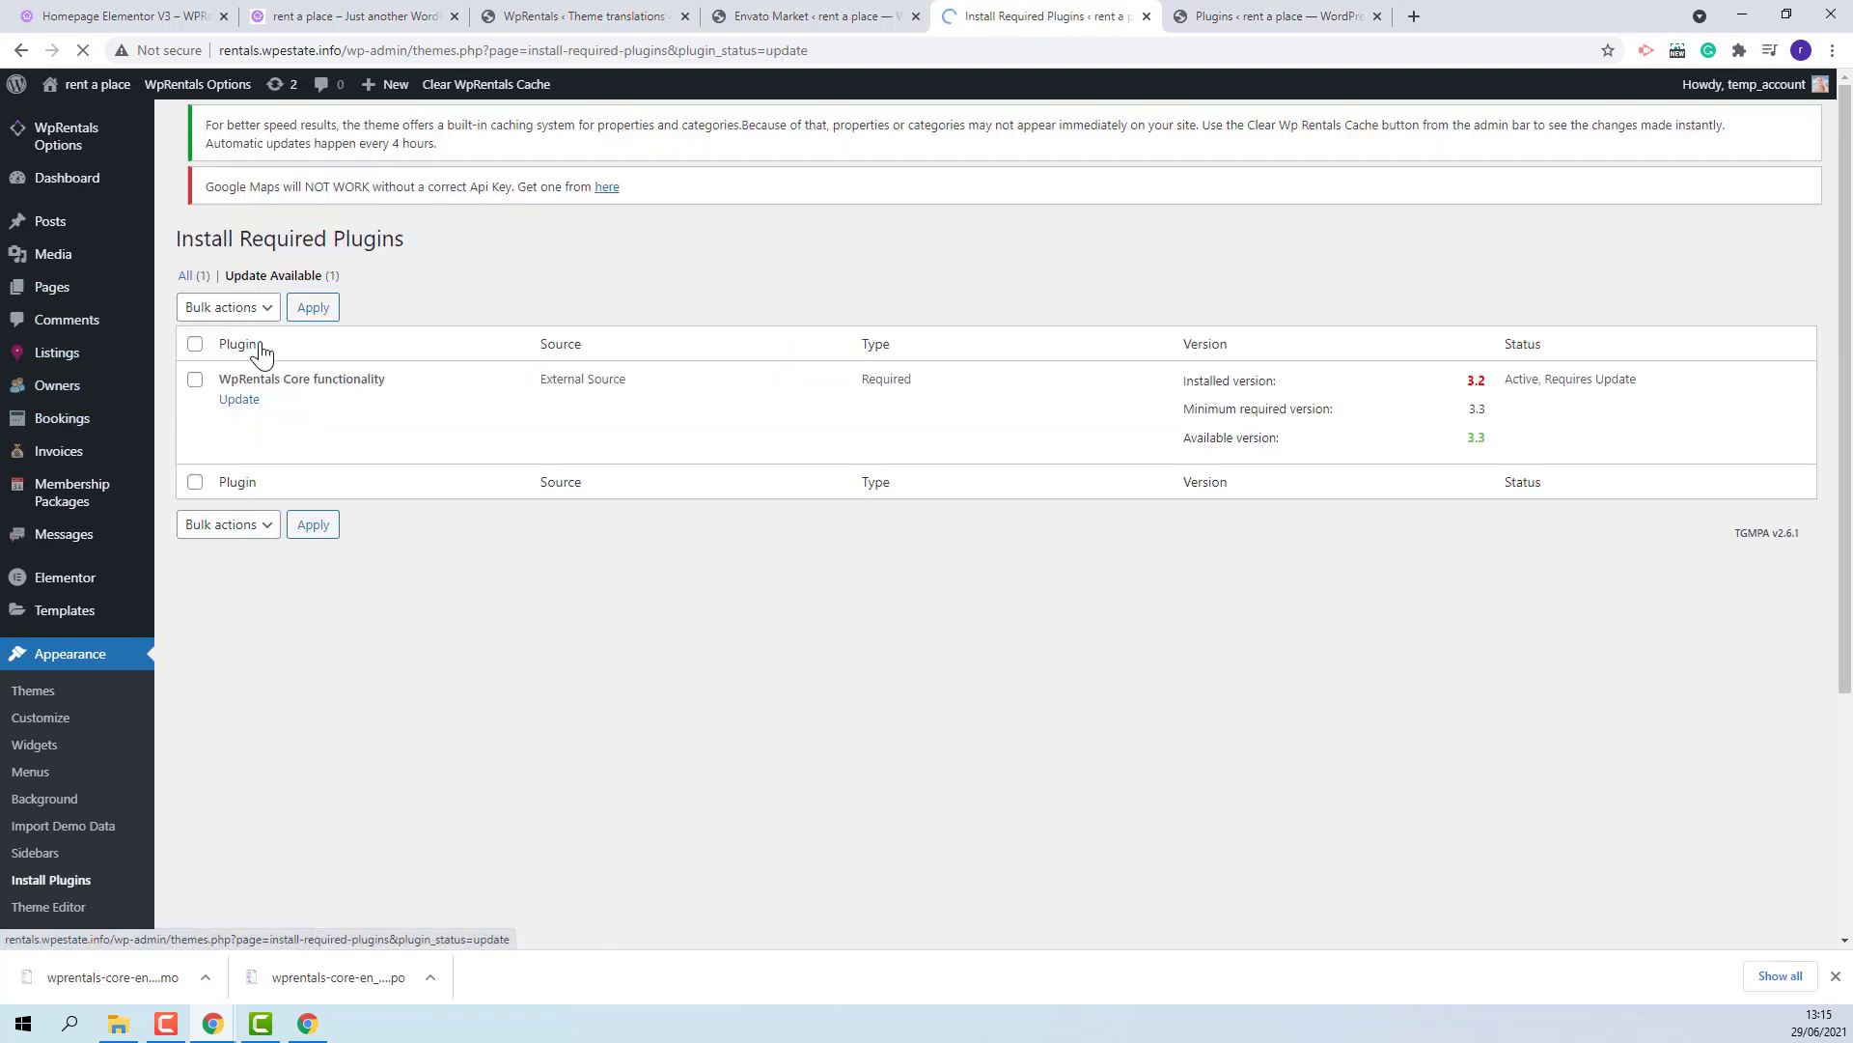
{"action": "left_click", "coordinate": [230, 423]}
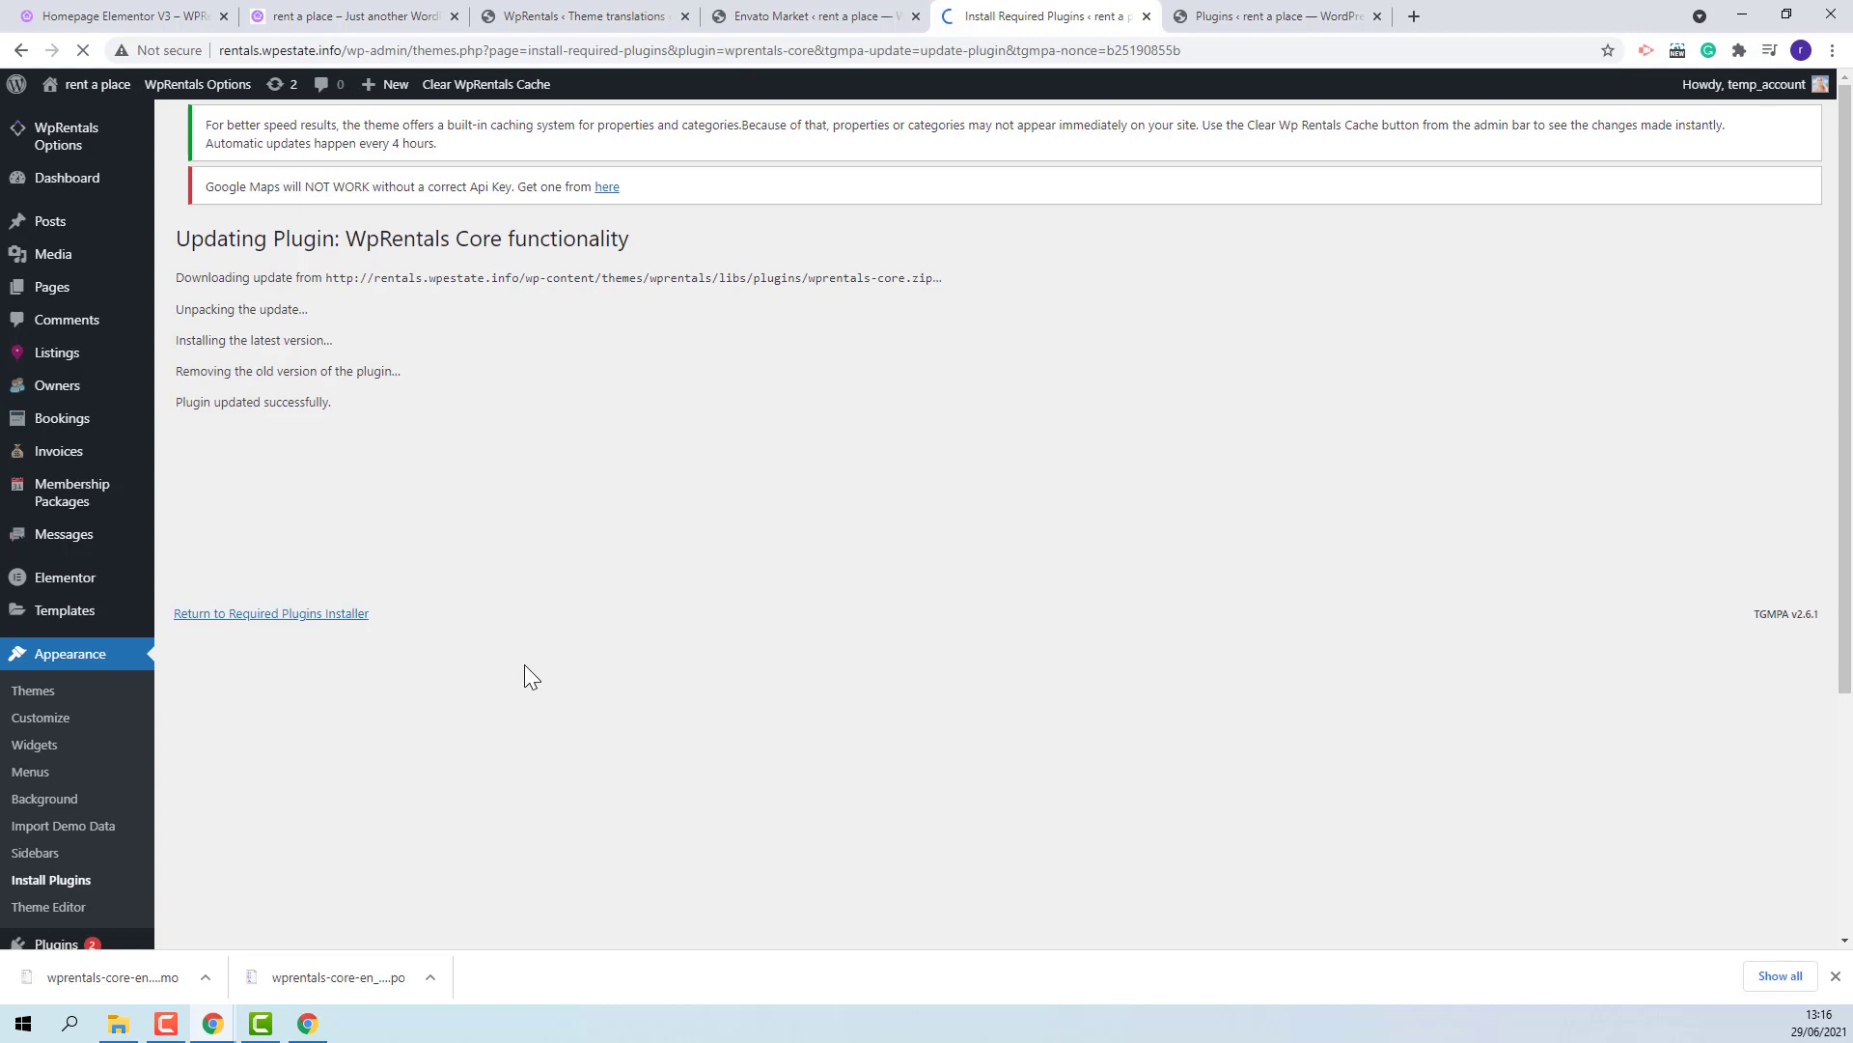
{"action": "left_click", "coordinate": [249, 627]}
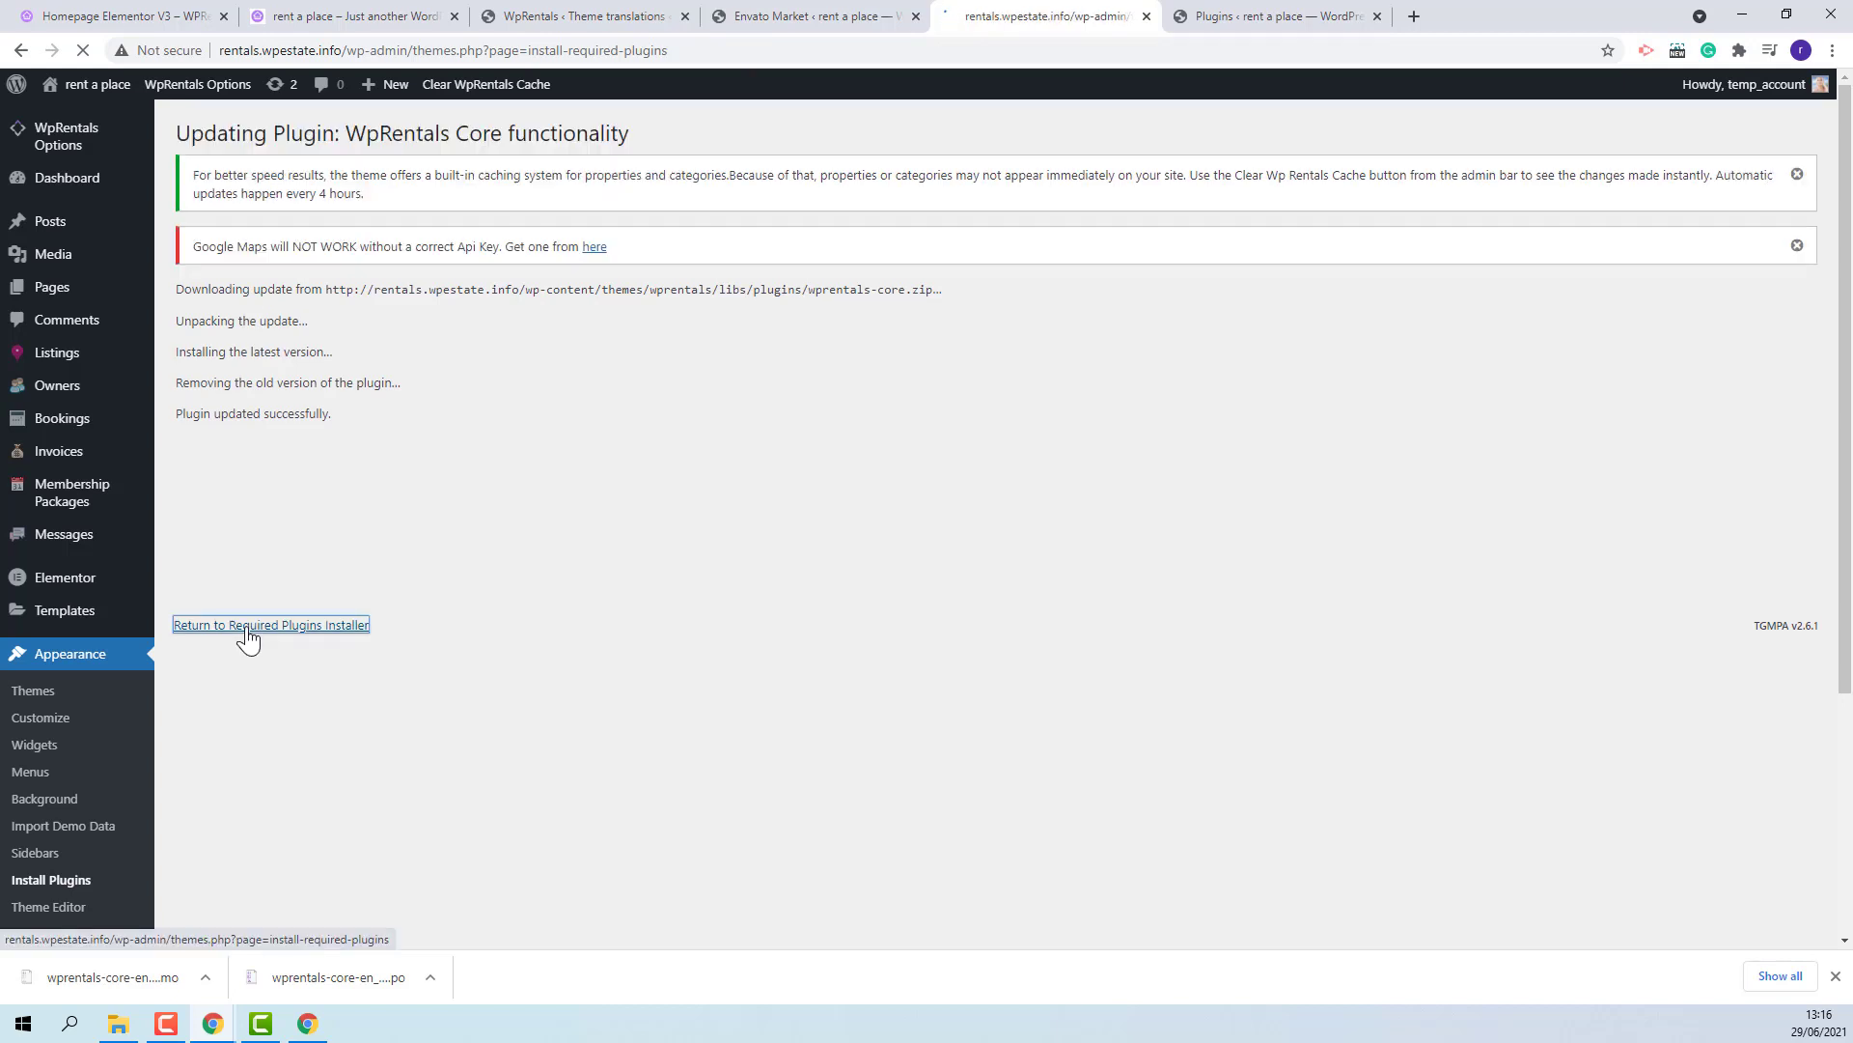
{"action": "left_click", "coordinate": [240, 423]}
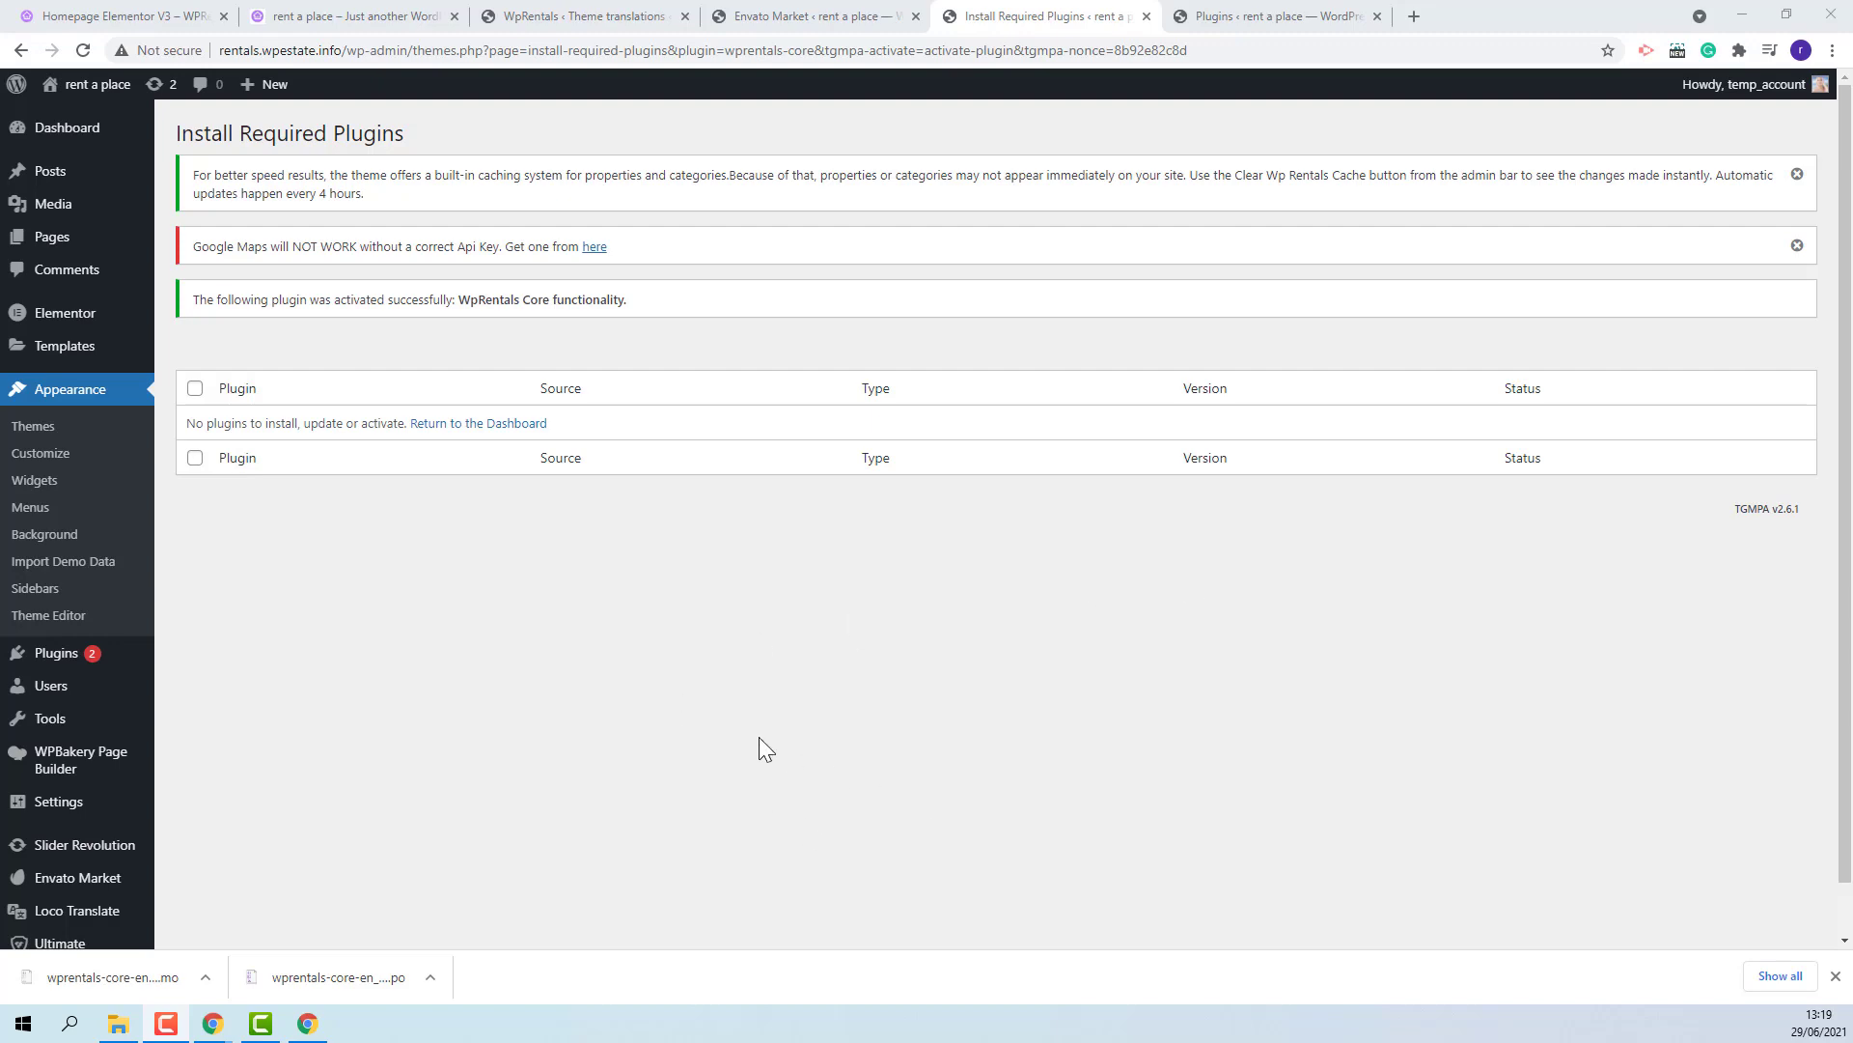
{"action": "scroll", "coordinate": [760, 737], "scroll_direction": "down", "scroll_amount": 1}
{"action": "left_click", "coordinate": [81, 857]}
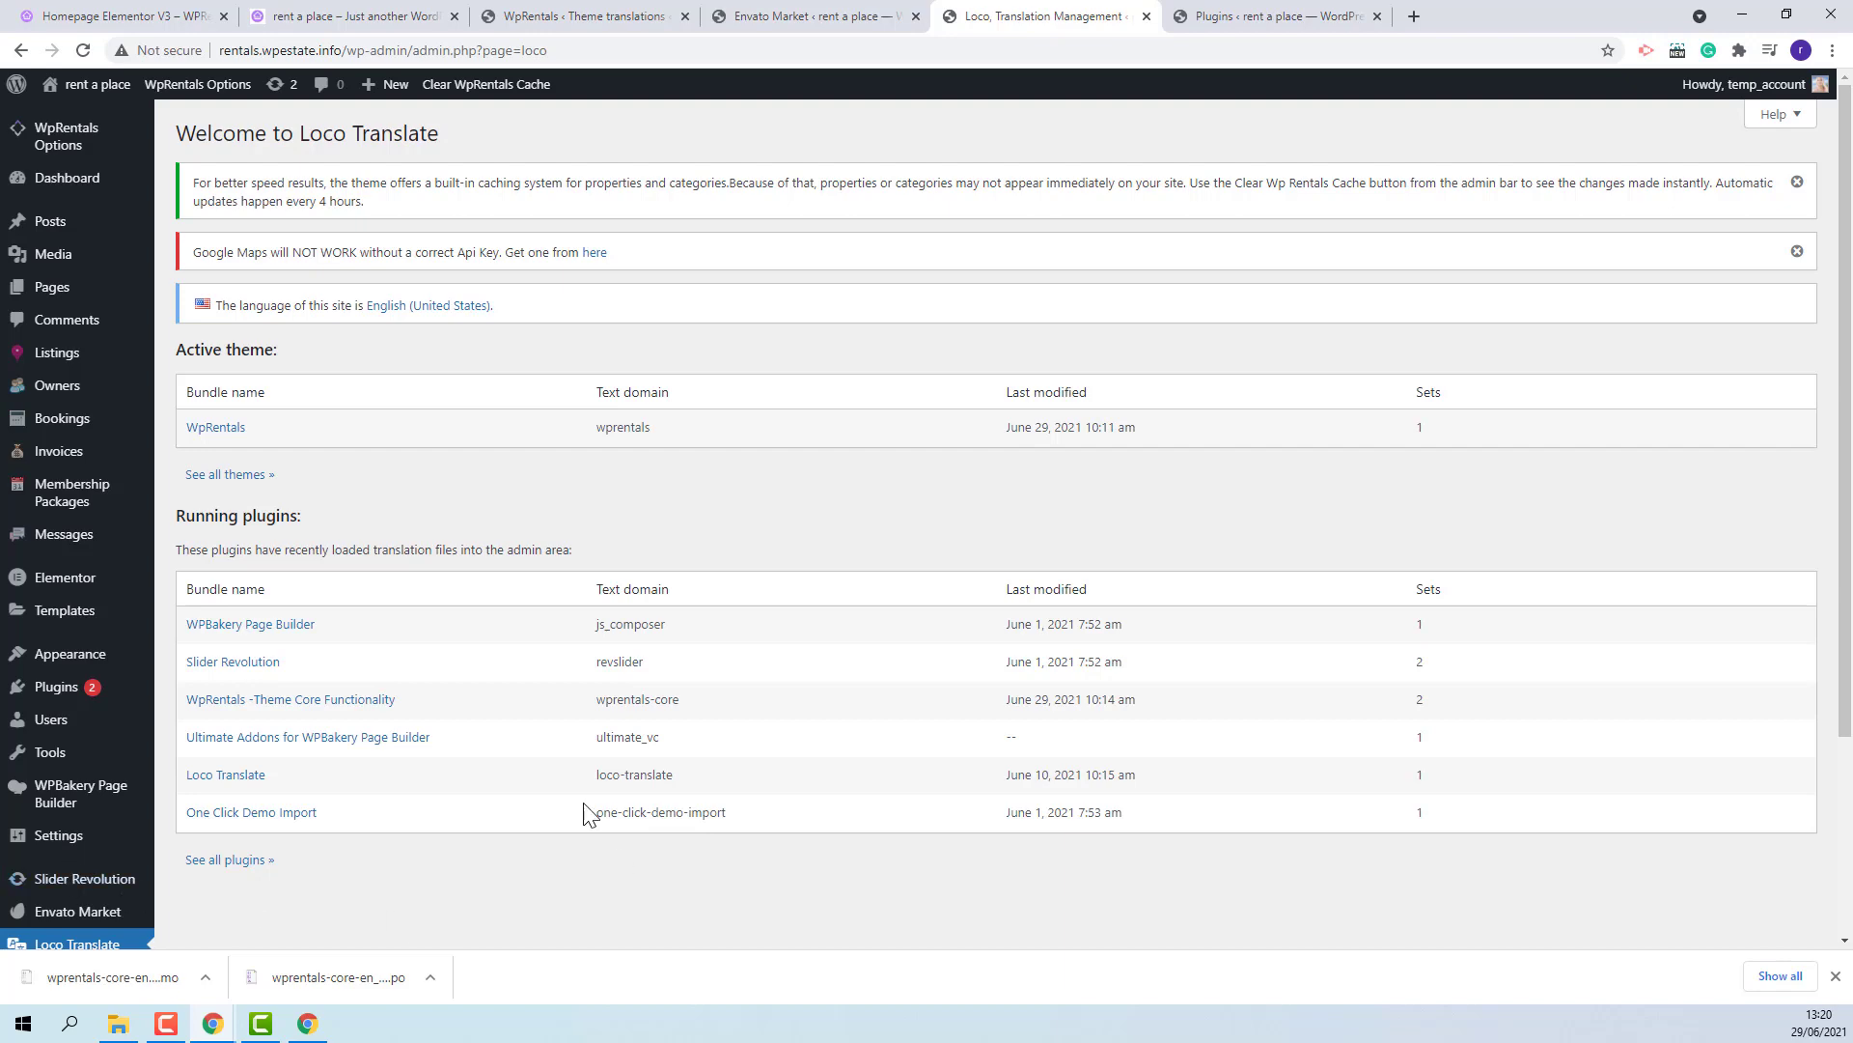
Go to the Upload PO page for the WpRentals -Theme Core Functionality bundle
{"action": "left_click", "coordinate": [359, 706]}
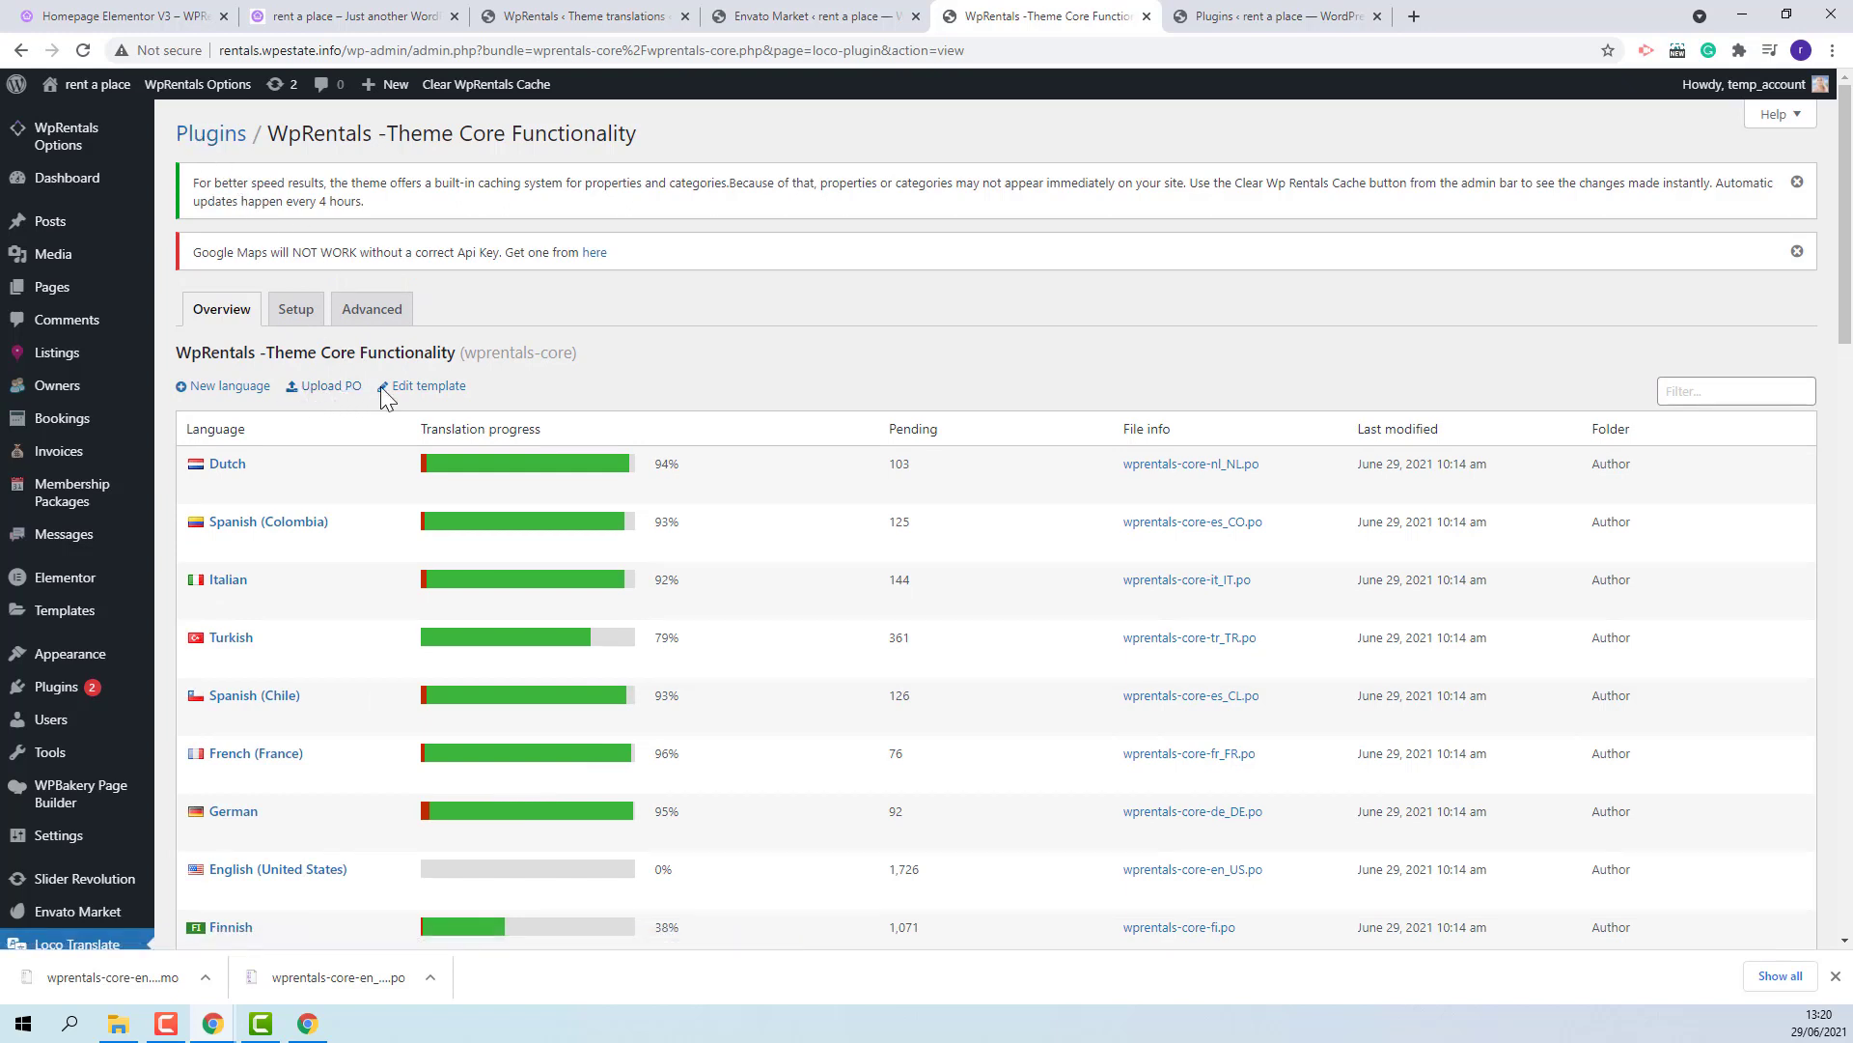
{"action": "left_click", "coordinate": [328, 391]}
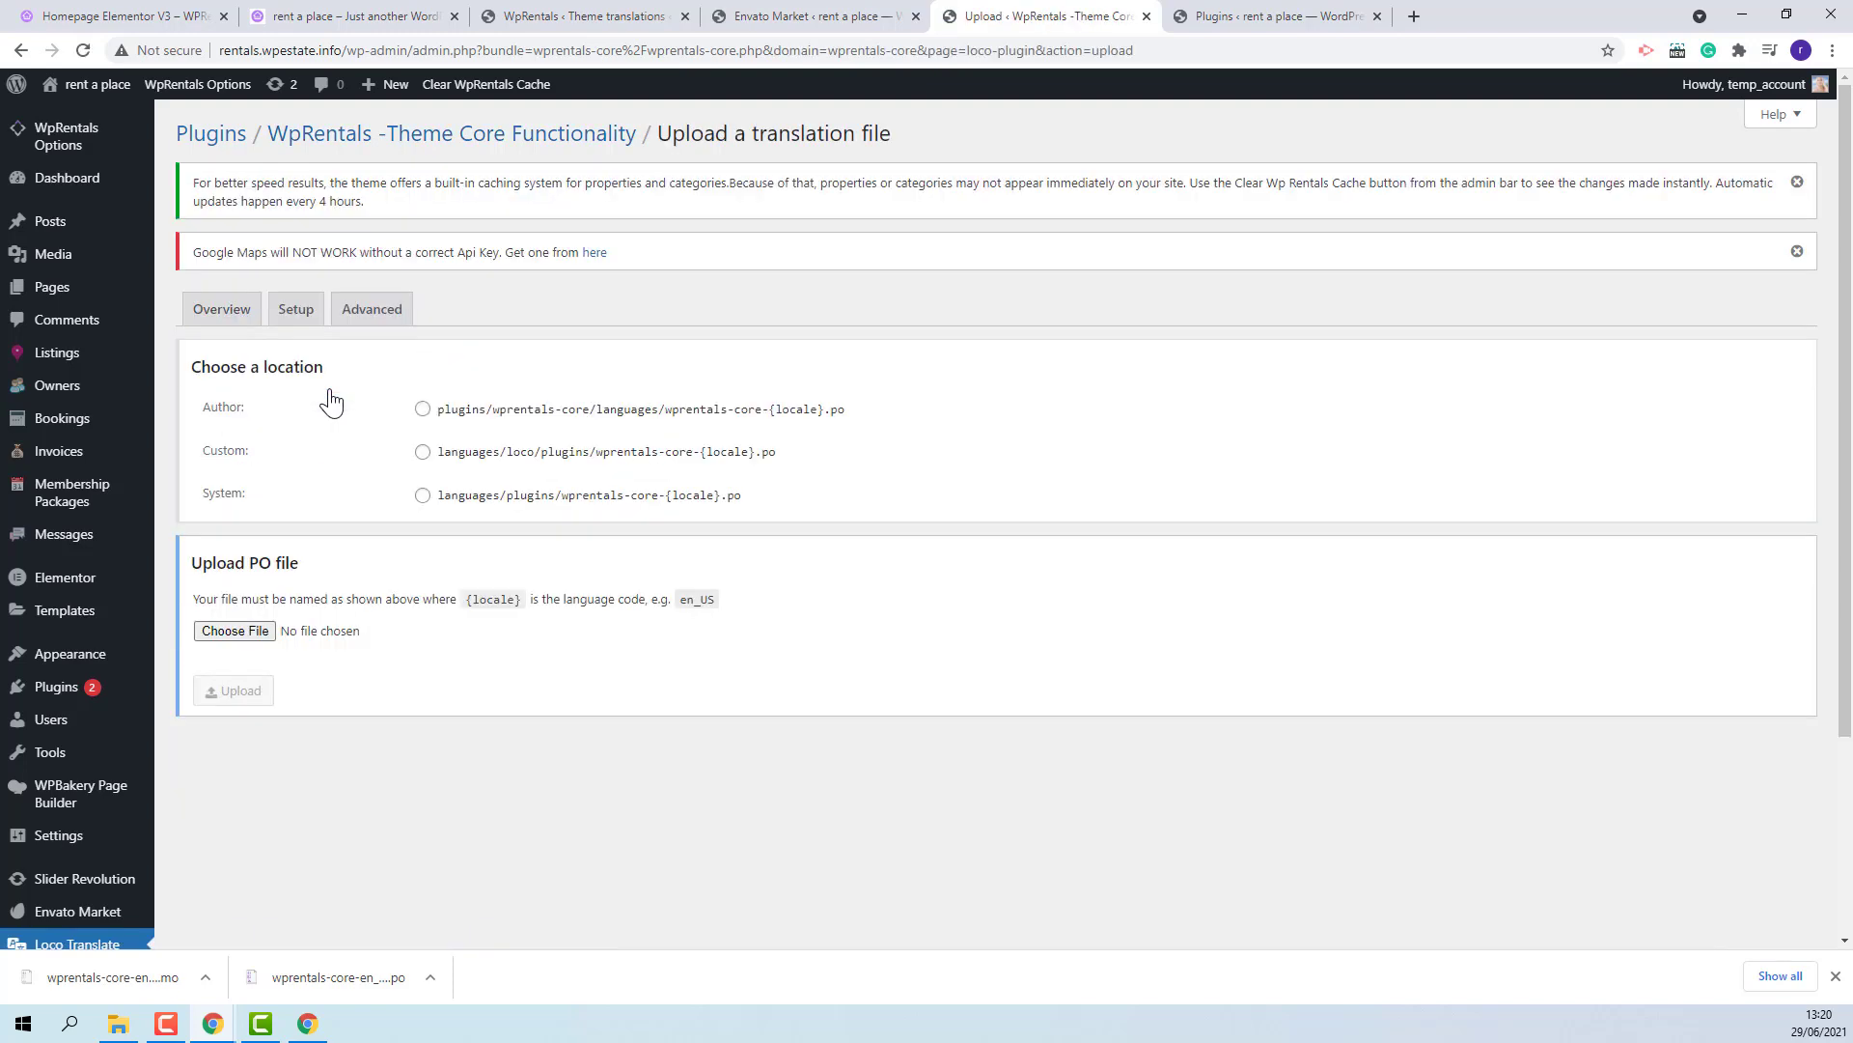
Upload wprentals-core-en_US.po to the Author languages location
{"action": "left_click", "coordinate": [423, 411]}
{"action": "left_click", "coordinate": [264, 647]}
{"action": "left_click", "coordinate": [788, 163]}
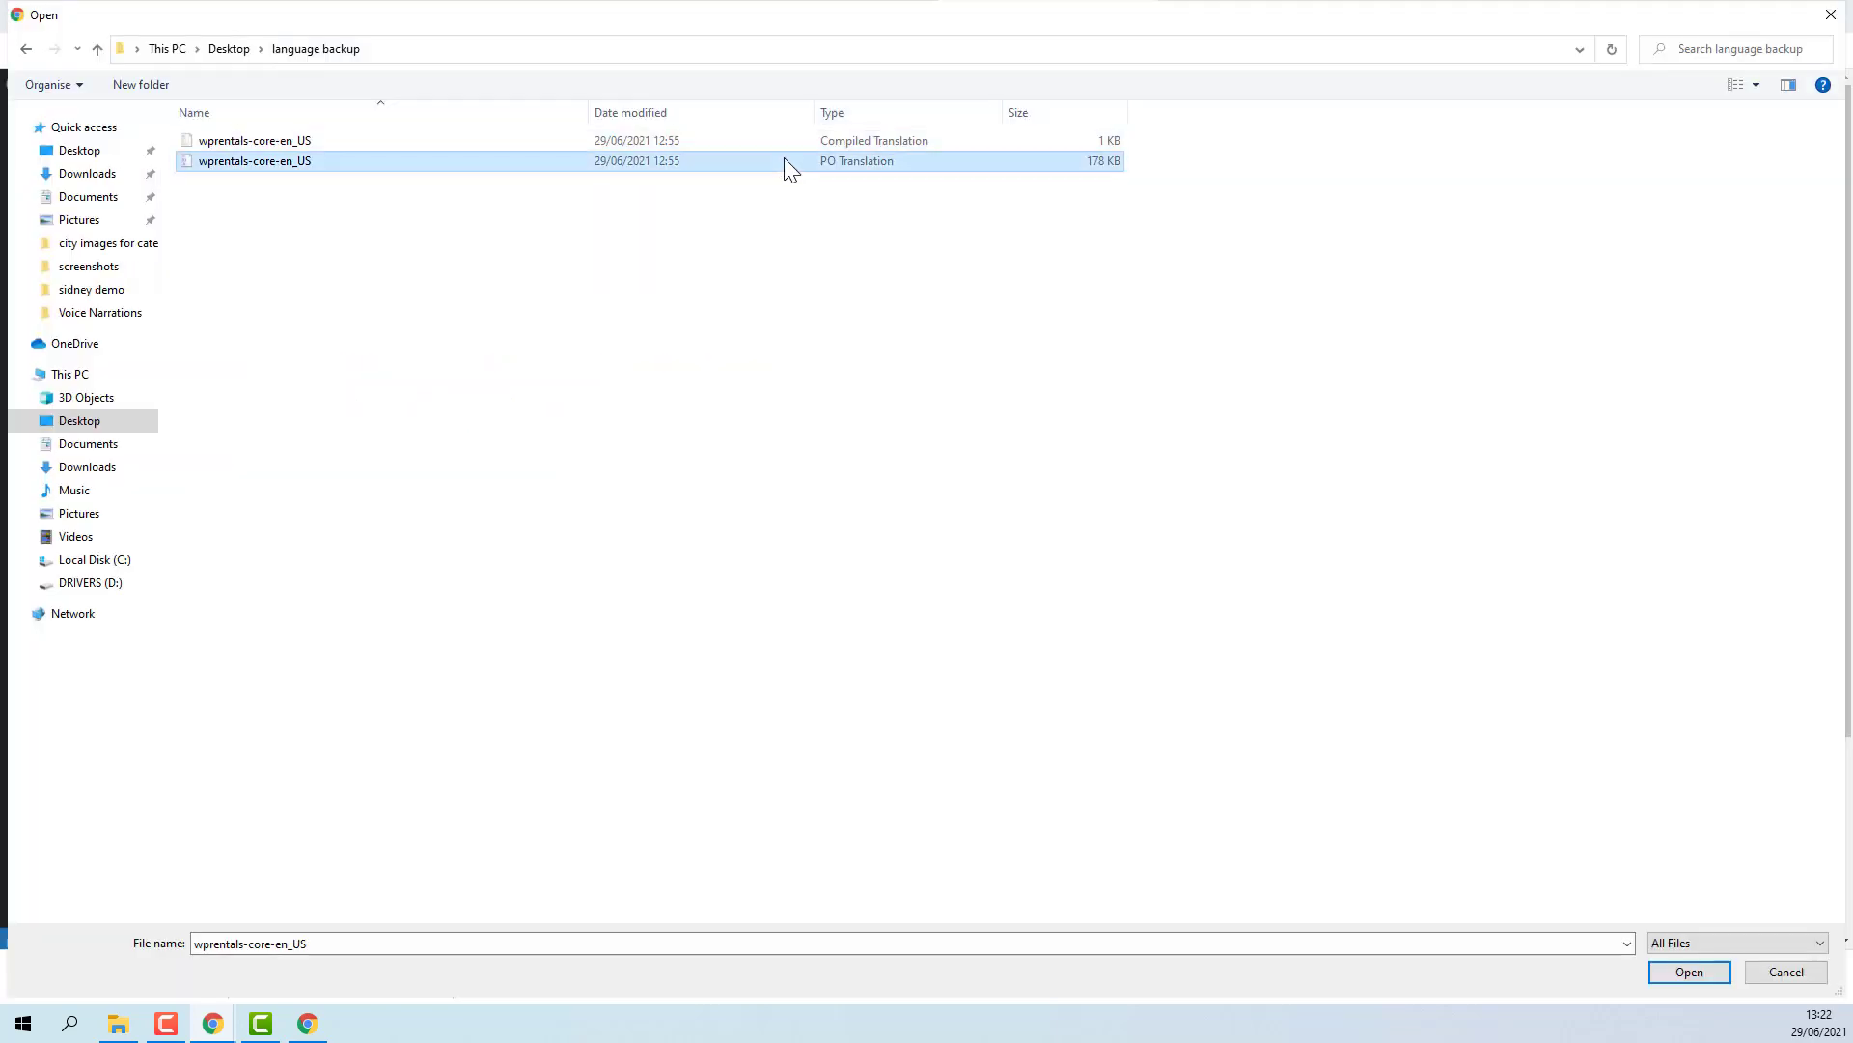
{"action": "left_click", "coordinate": [1683, 972]}
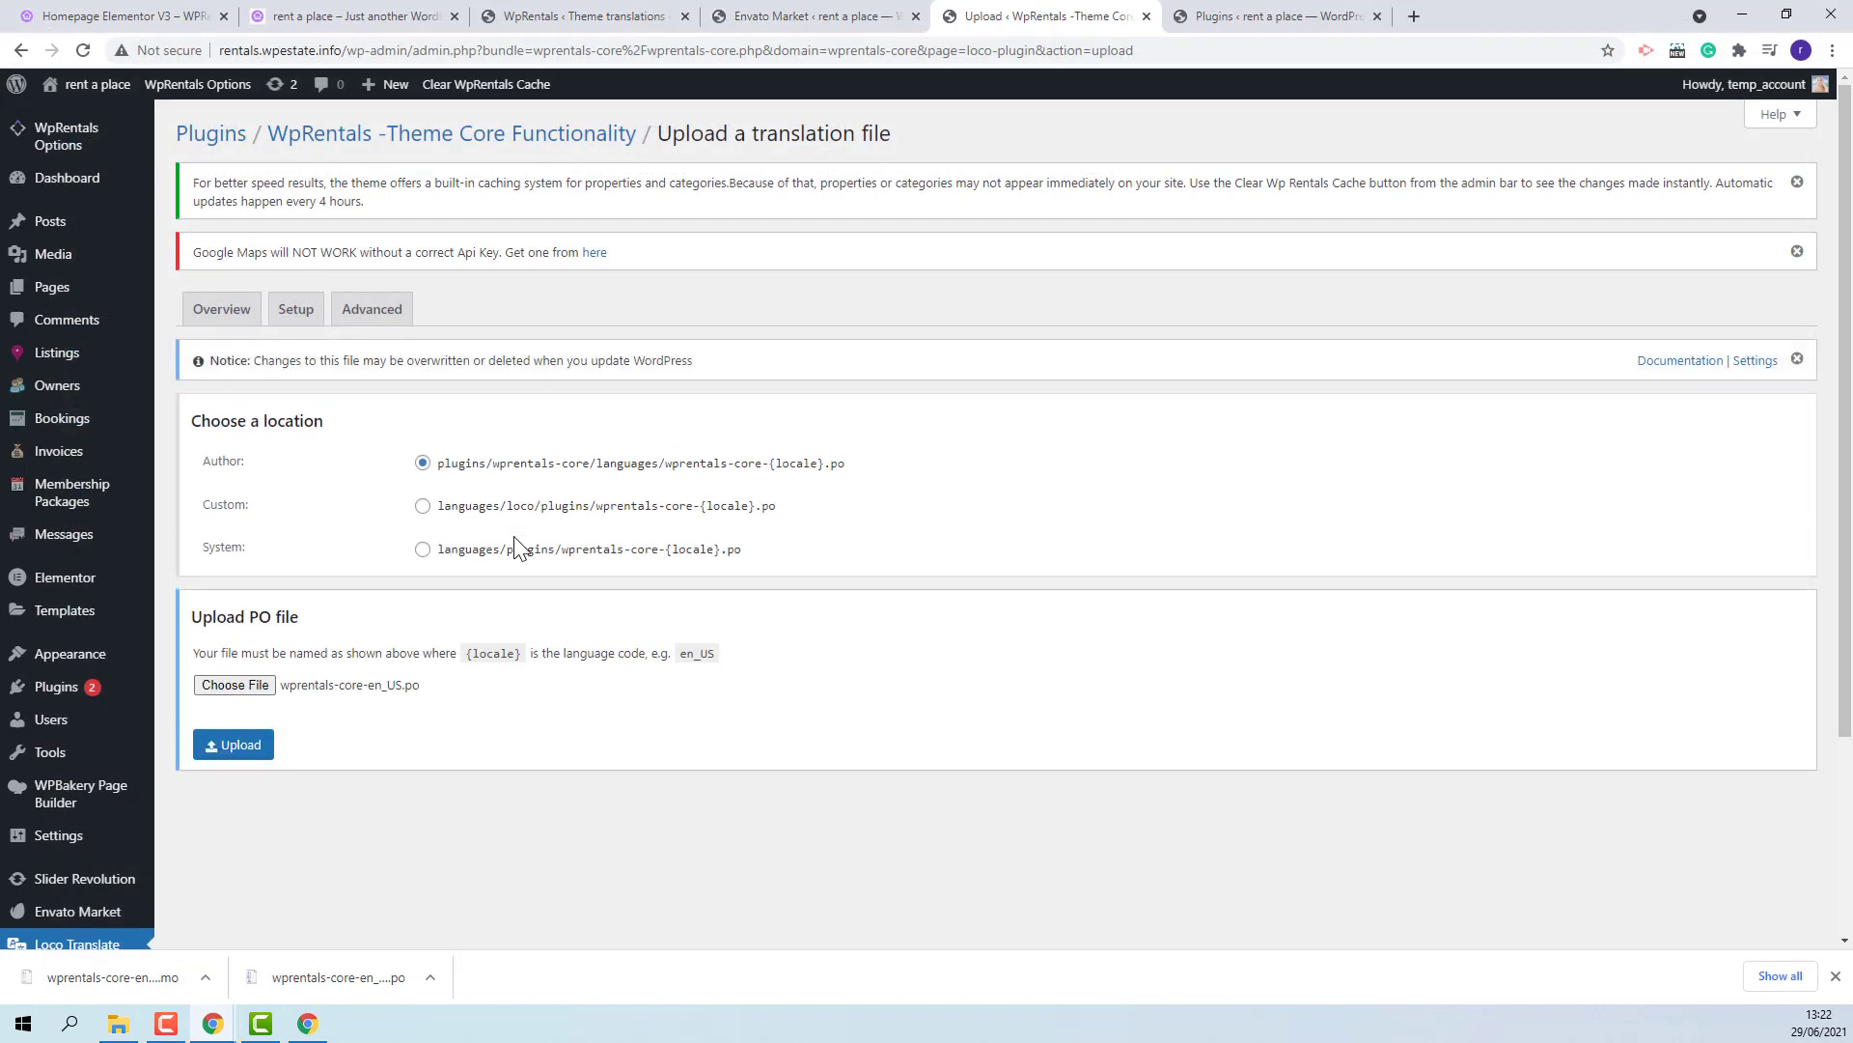
{"action": "left_click", "coordinate": [226, 751]}
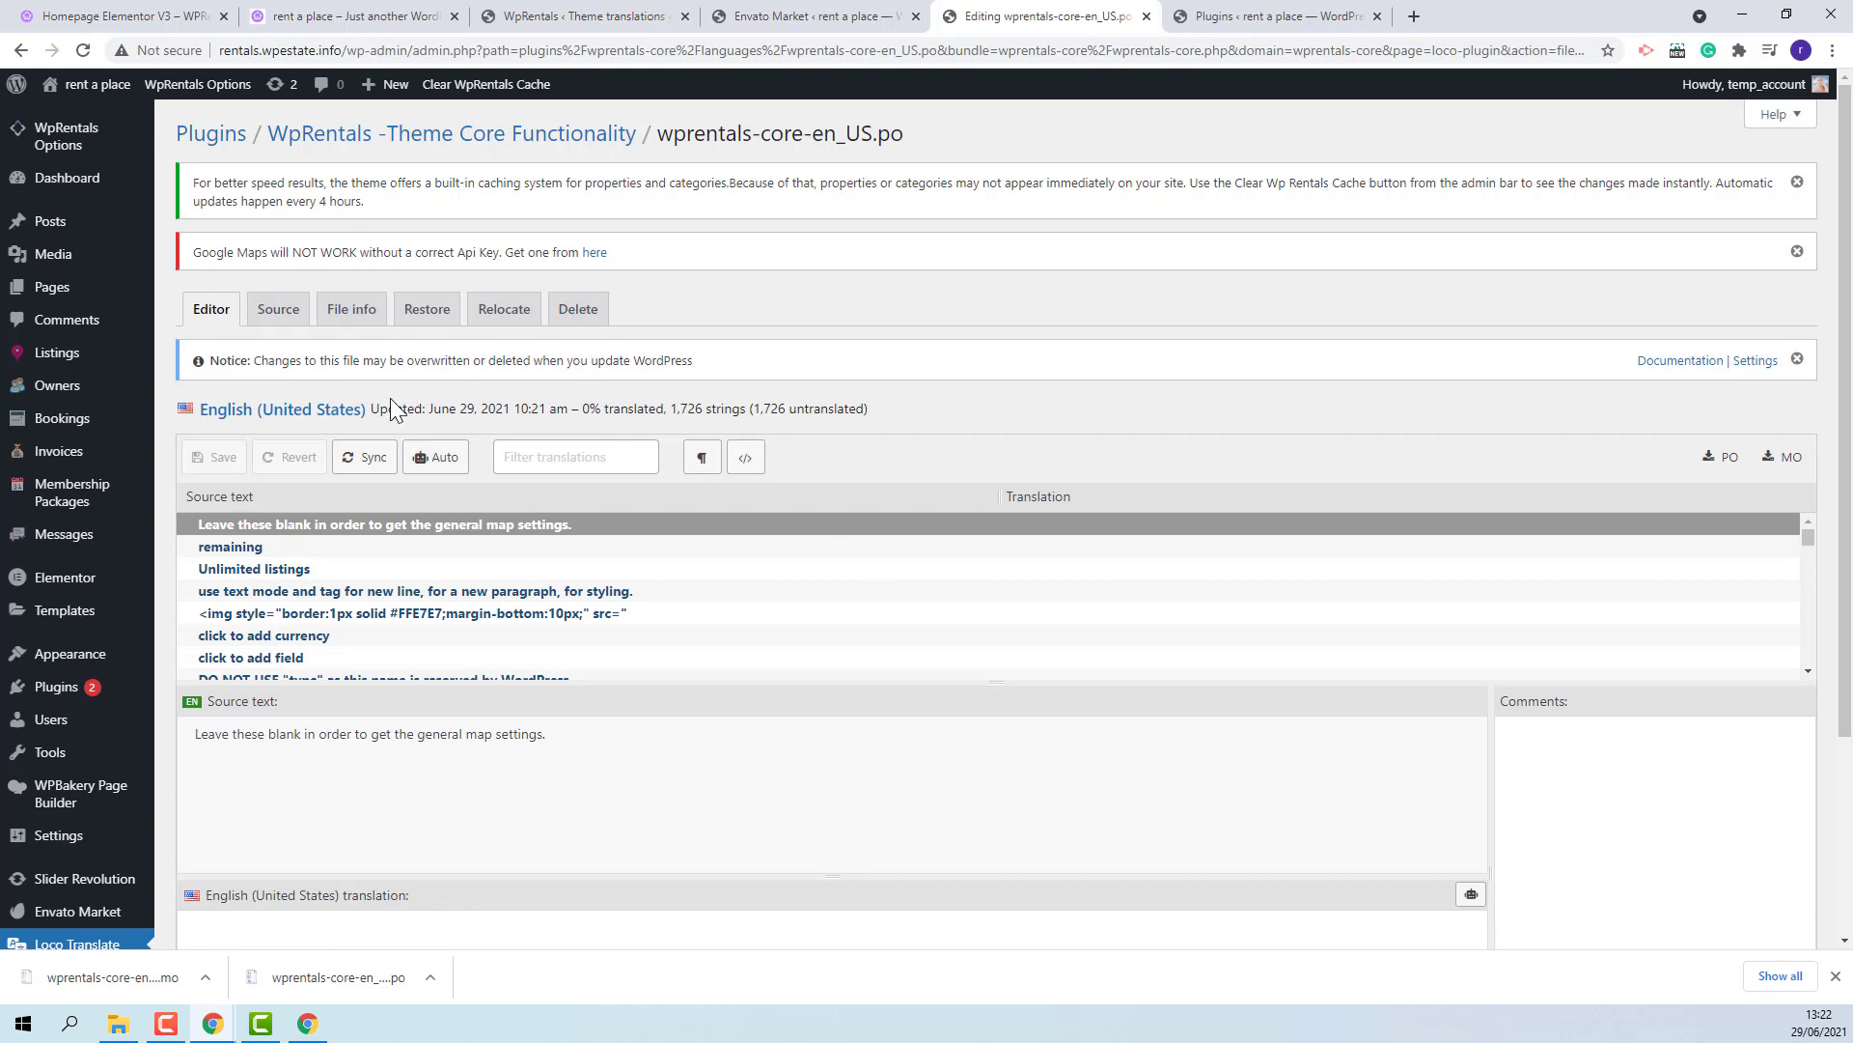
Sync the English (US) core-plugin file with its template and save it, compiling the MO file
{"action": "left_click", "coordinate": [362, 458]}
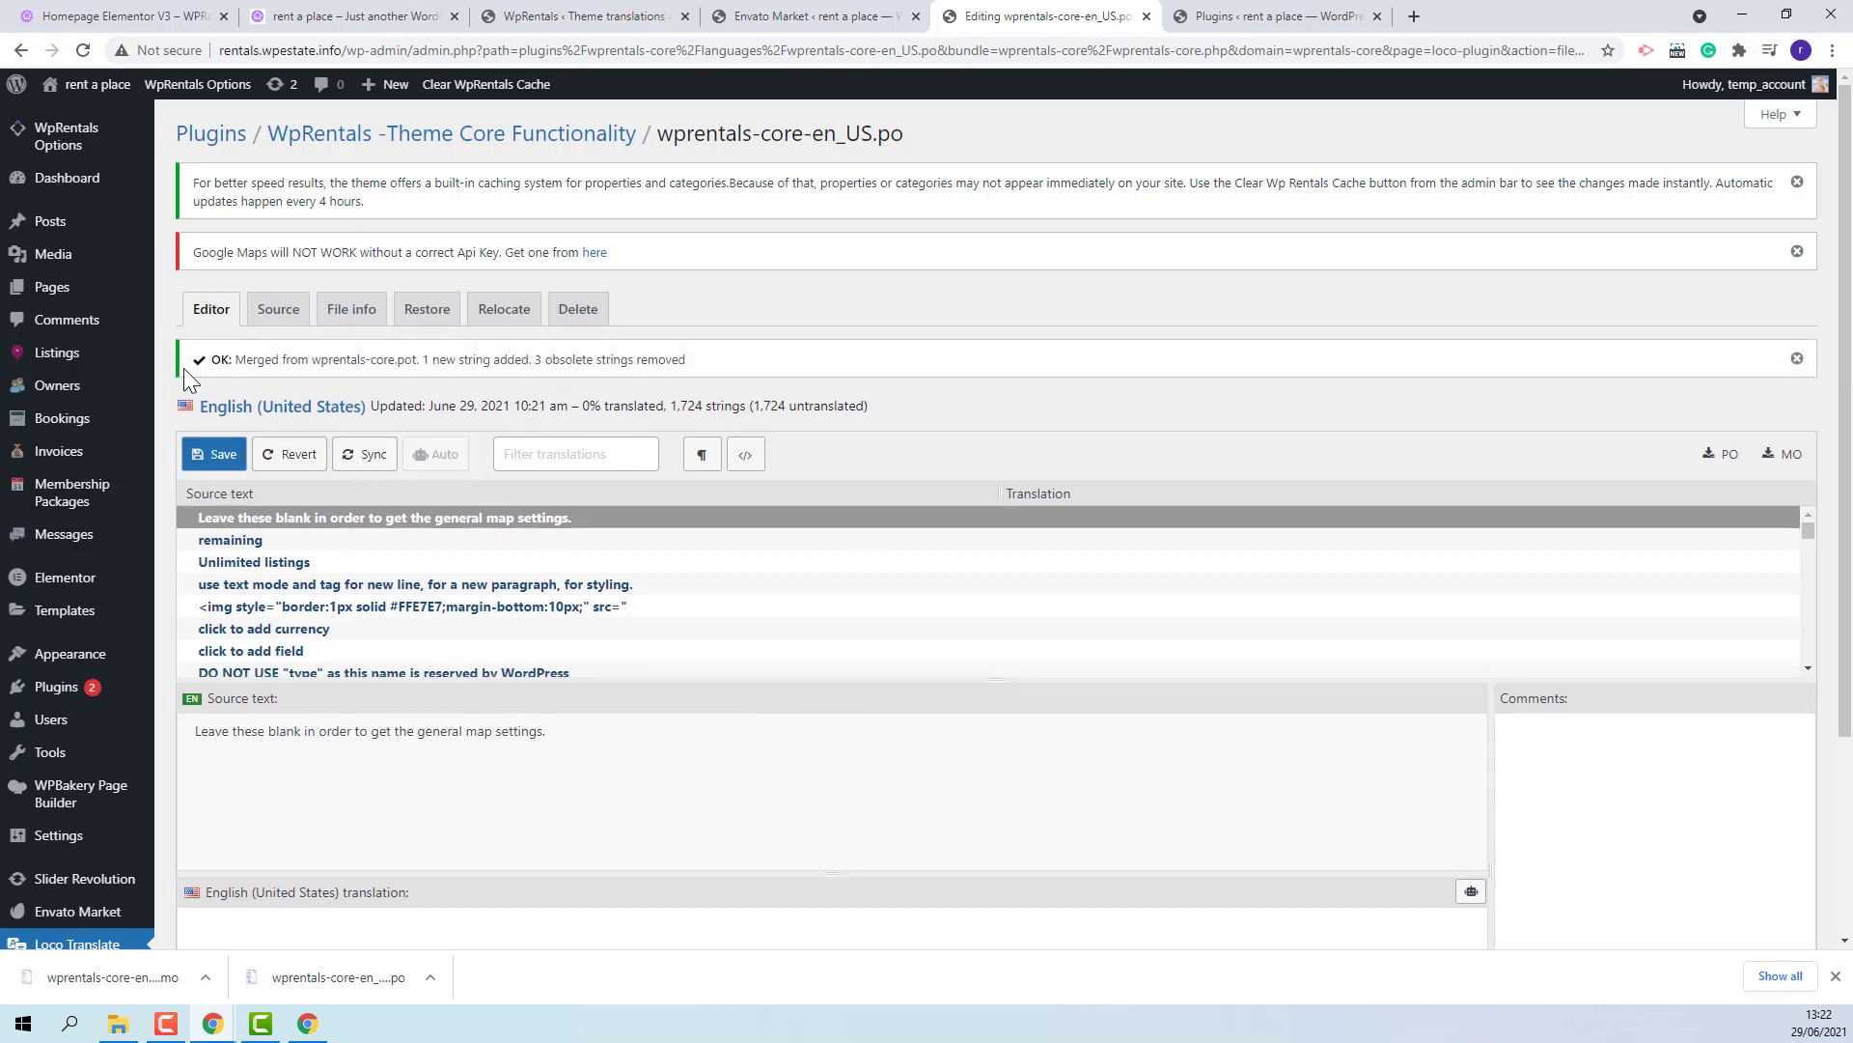
{"action": "left_click", "coordinate": [195, 409]}
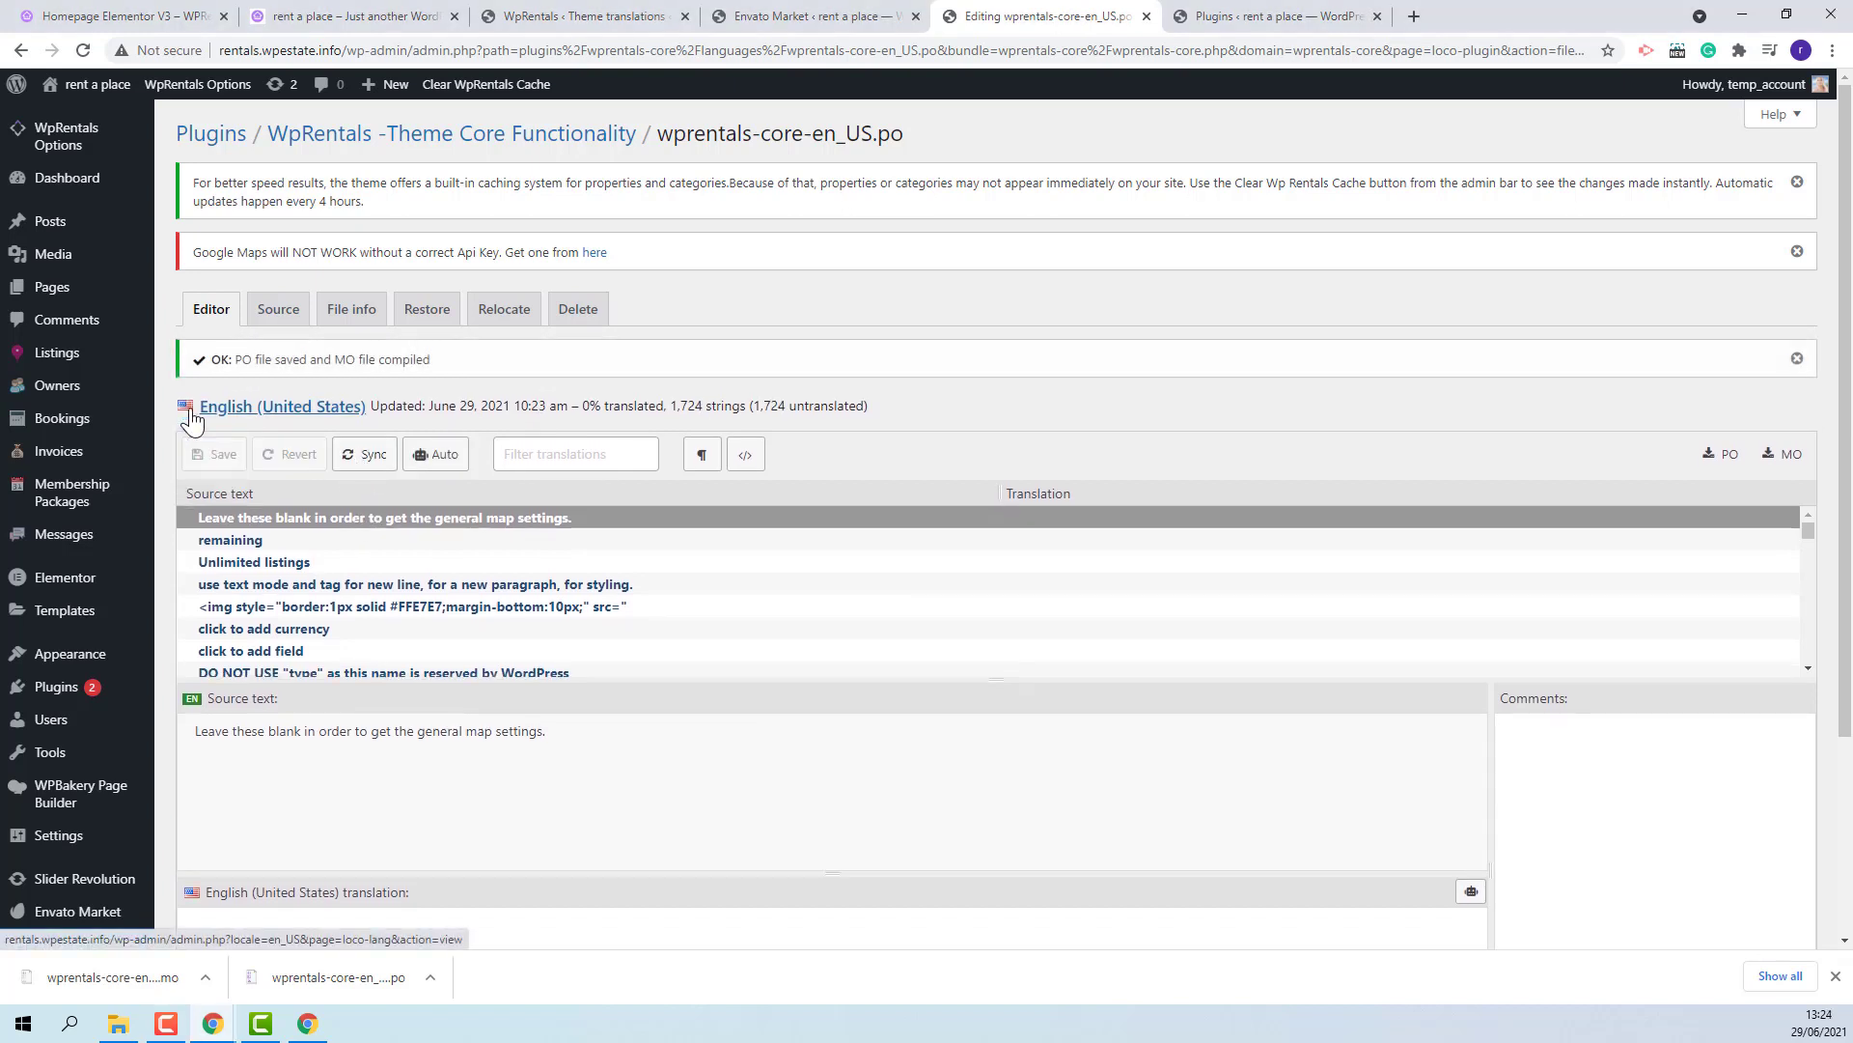
{"action": "scroll", "coordinate": [600, 507], "scroll_direction": "down", "scroll_amount": 1}
{"action": "scroll", "coordinate": [604, 509], "scroll_direction": "down", "scroll_amount": 1}
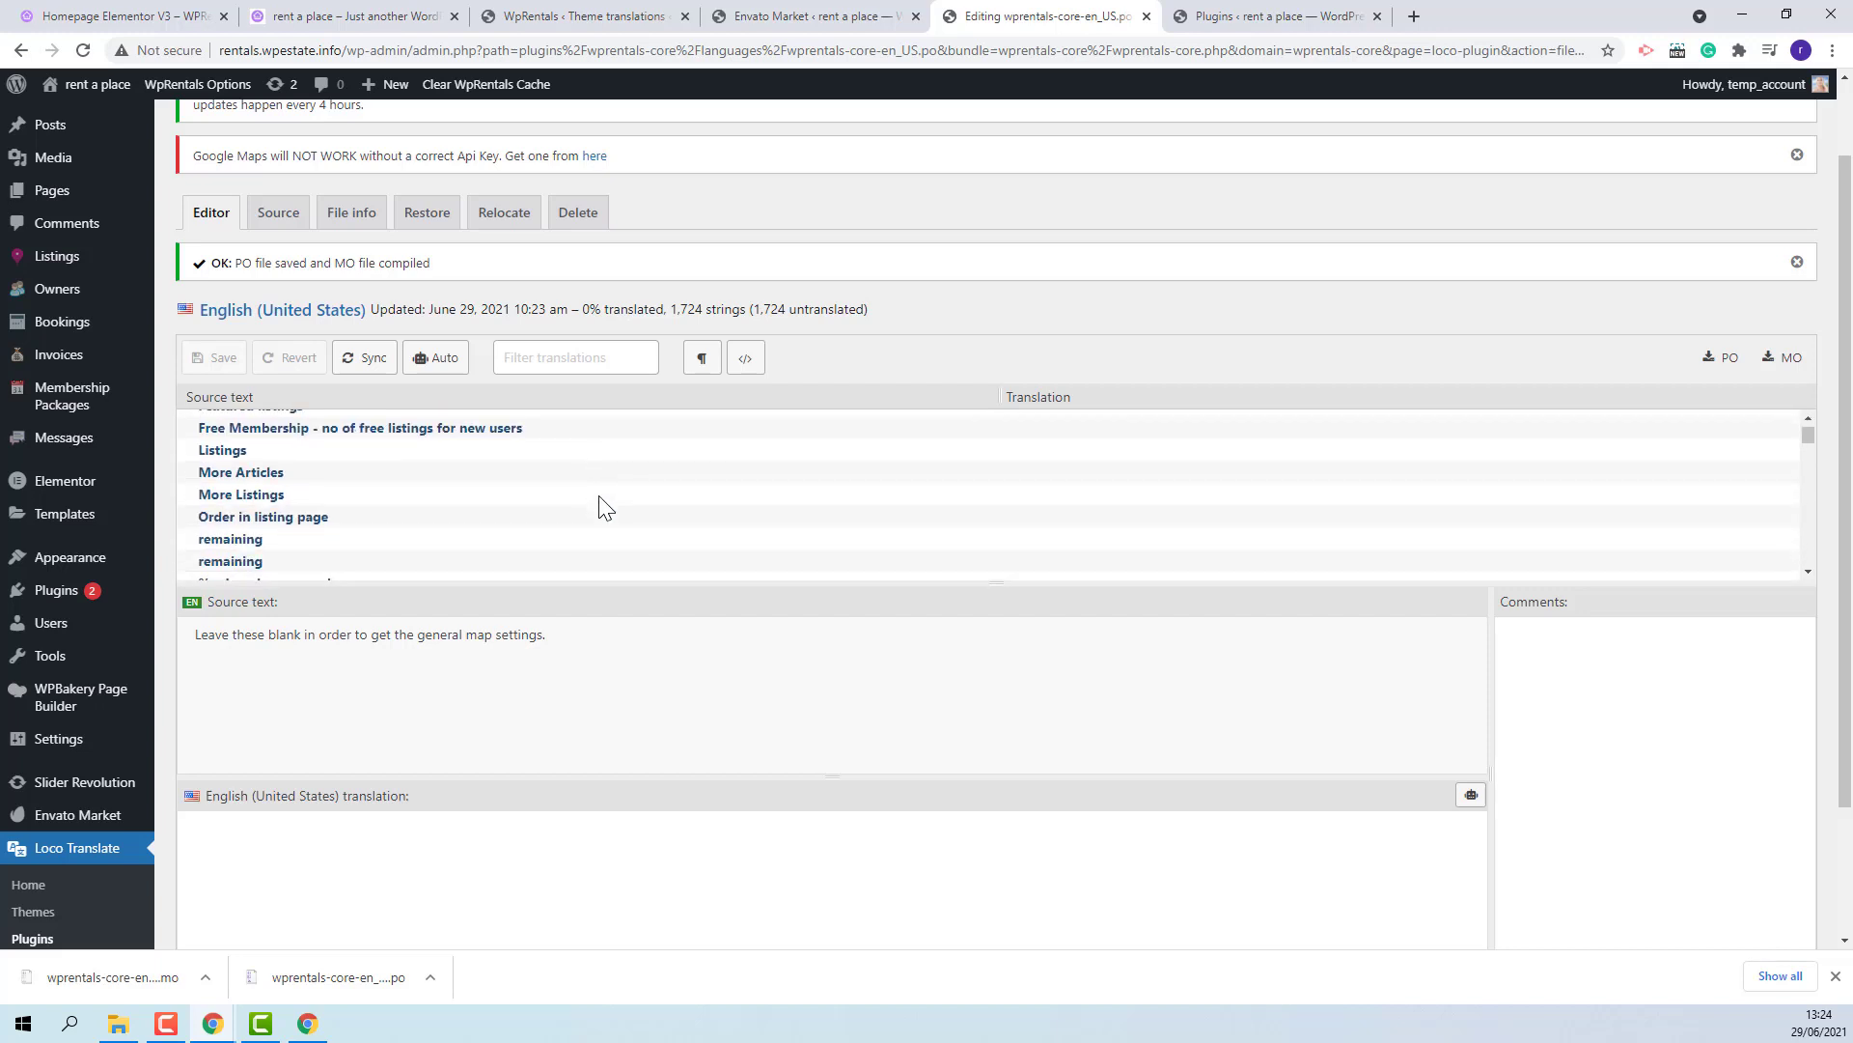